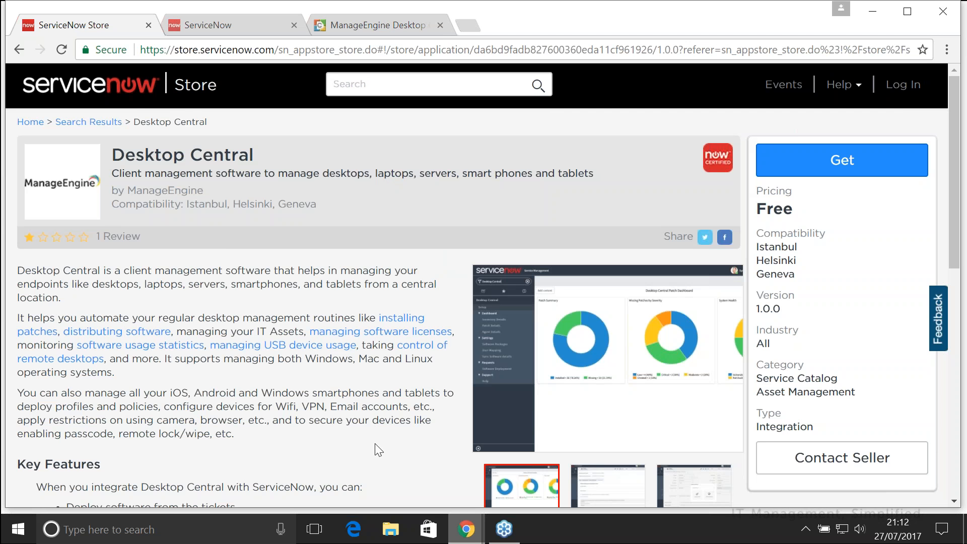
{"action": "left_click", "coordinate": [797, 169]}
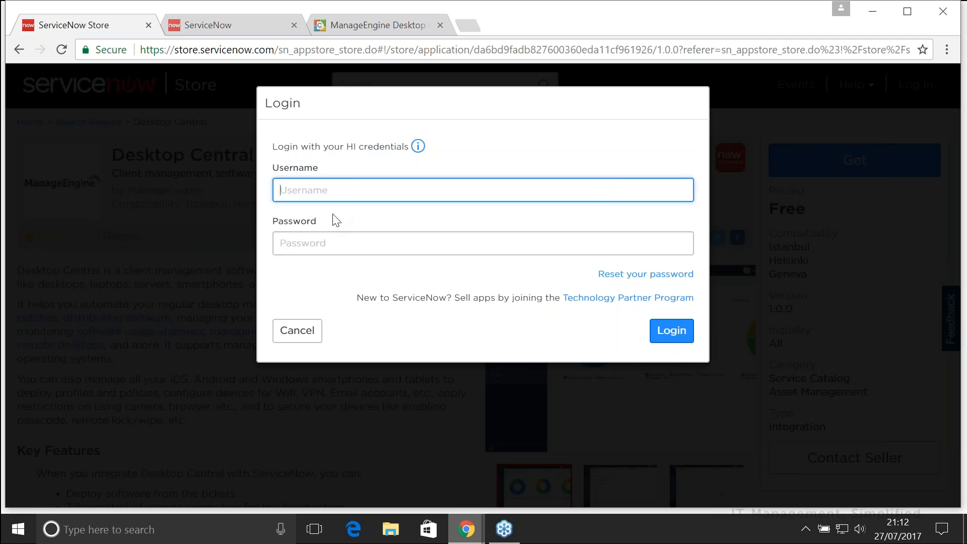
{"action": "left_click", "coordinate": [330, 190]}
{"action": "left_click", "coordinate": [330, 244]}
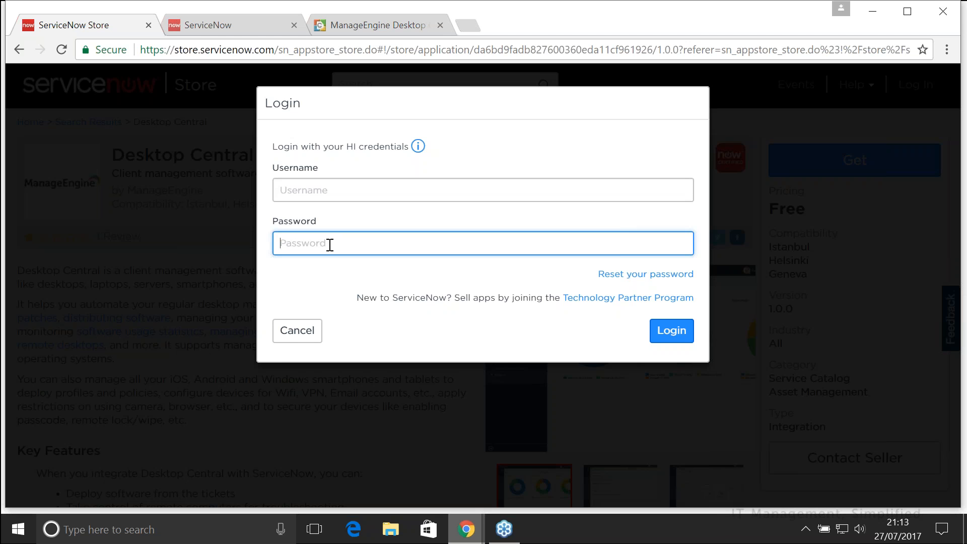
{"action": "left_click", "coordinate": [290, 331]}
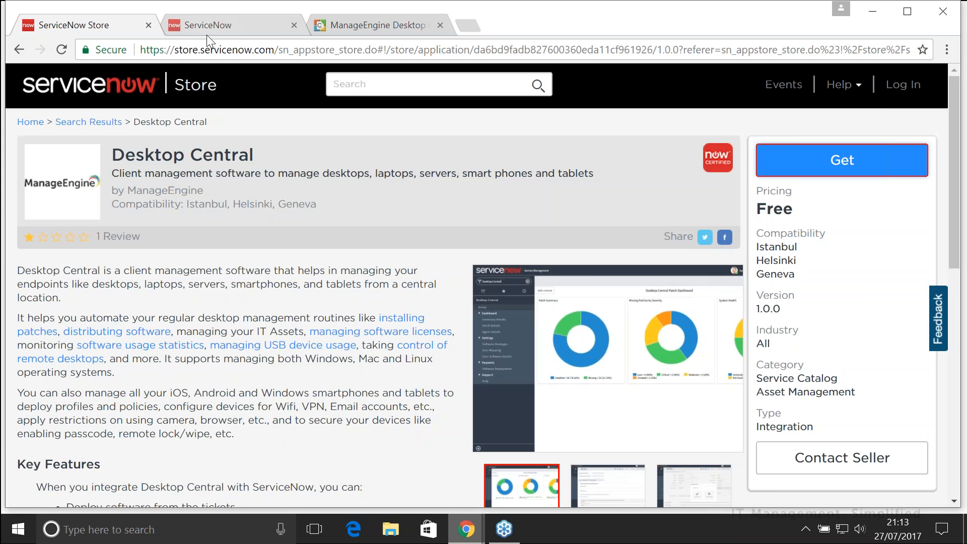
- In the ServiceNow instance, filter the navigator for "desktop central" and open the Desktop Central Setup wizard
{"action": "left_click", "coordinate": [217, 25]}
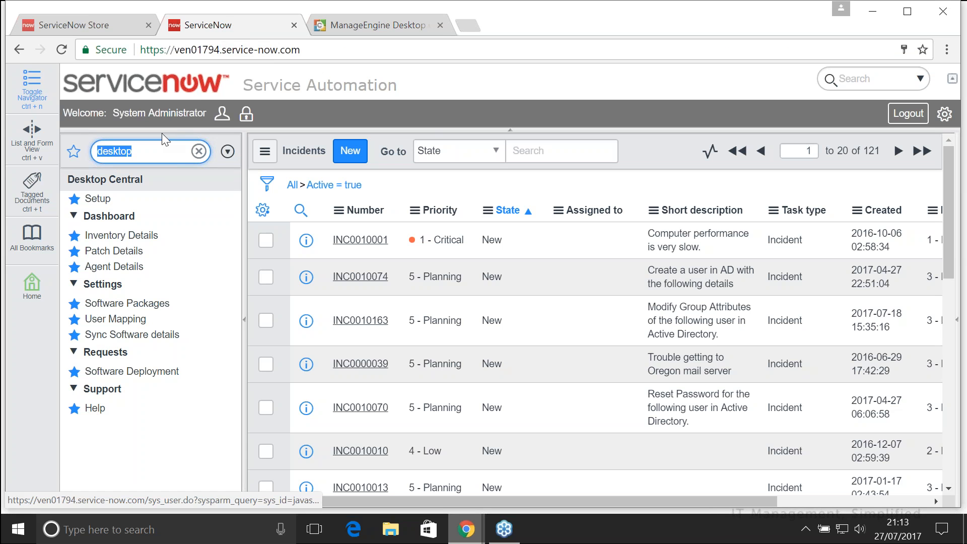
{"action": "left_click", "coordinate": [151, 151]}
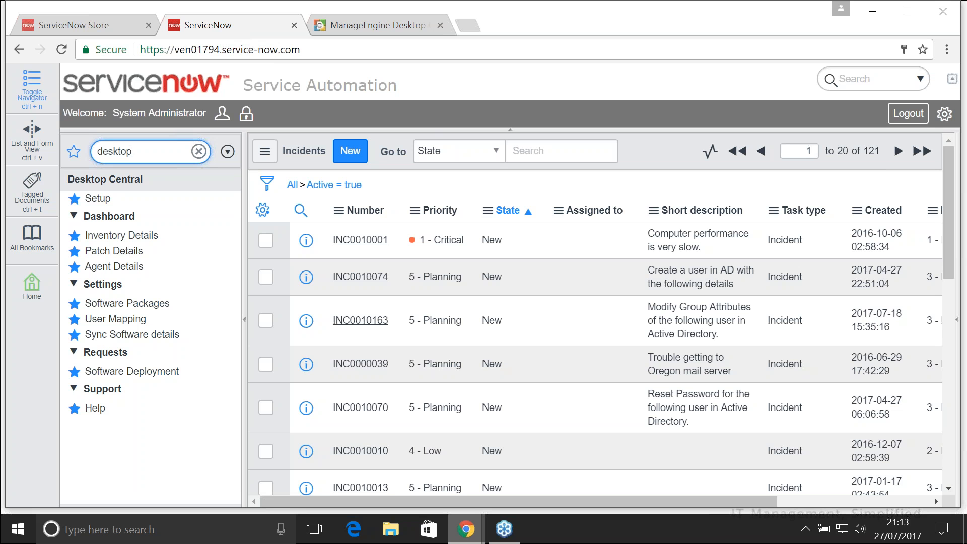
{"action": "type", "text": "cen"}
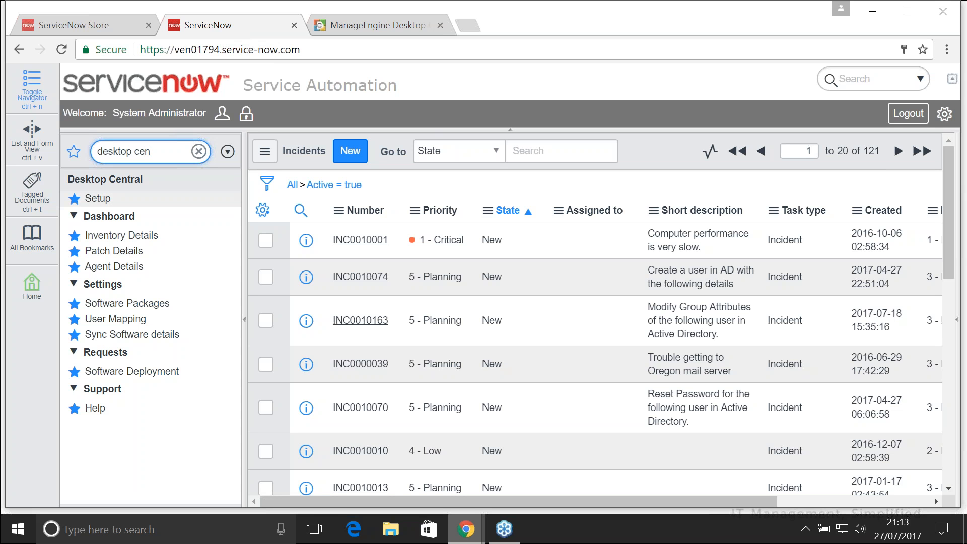
{"action": "type", "text": "tral"}
{"action": "left_click", "coordinate": [98, 199]}
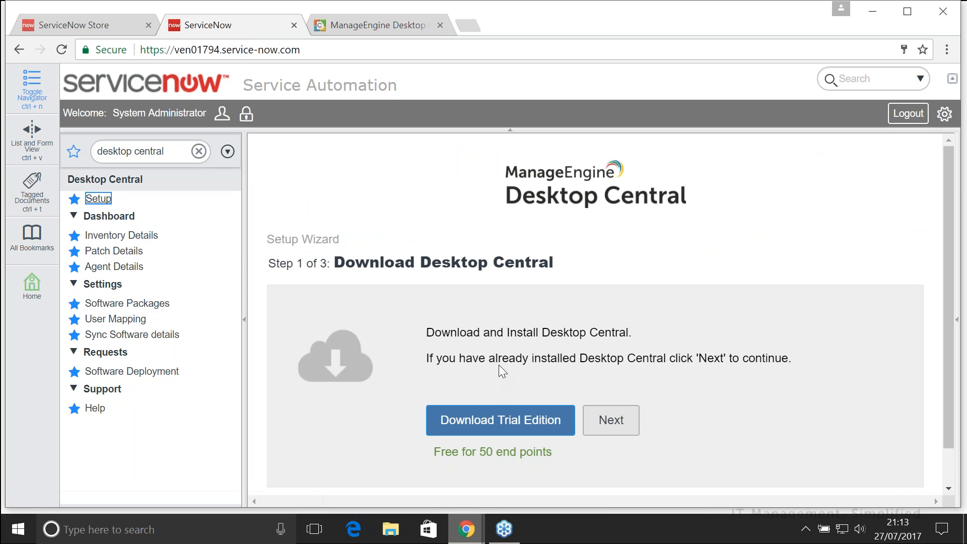
- Skip the trial edition download in the setup wizard and begin filling in the Desktop Central Server address
{"action": "scroll", "coordinate": [499, 365], "scroll_direction": "down", "scroll_amount": 1}
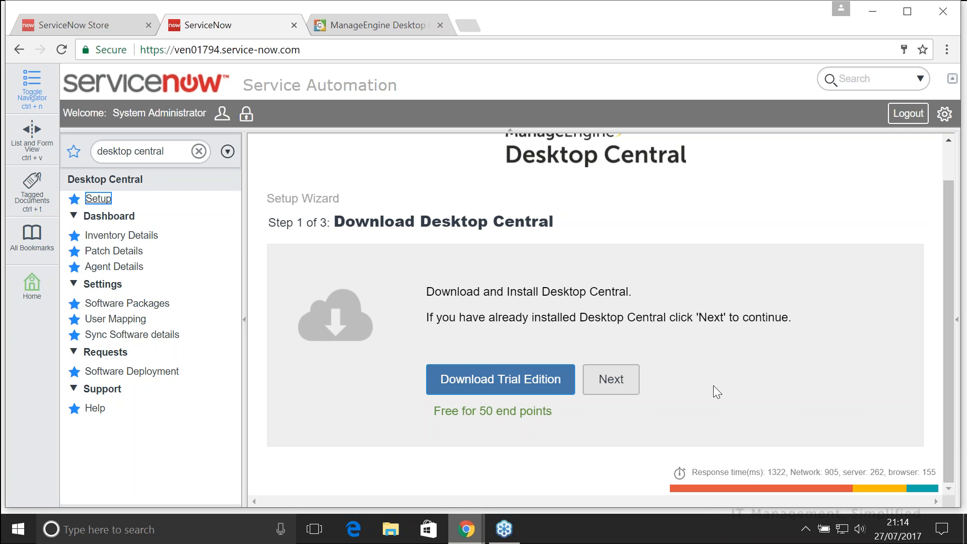
{"action": "left_click", "coordinate": [611, 379]}
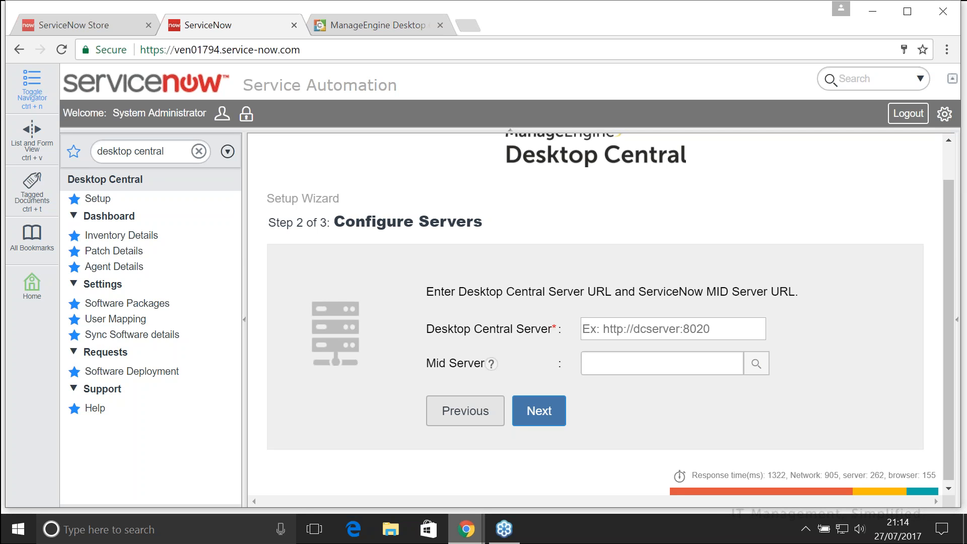
{"action": "left_click_drag", "start_coordinate": [429, 328], "coordinate": [552, 326]}
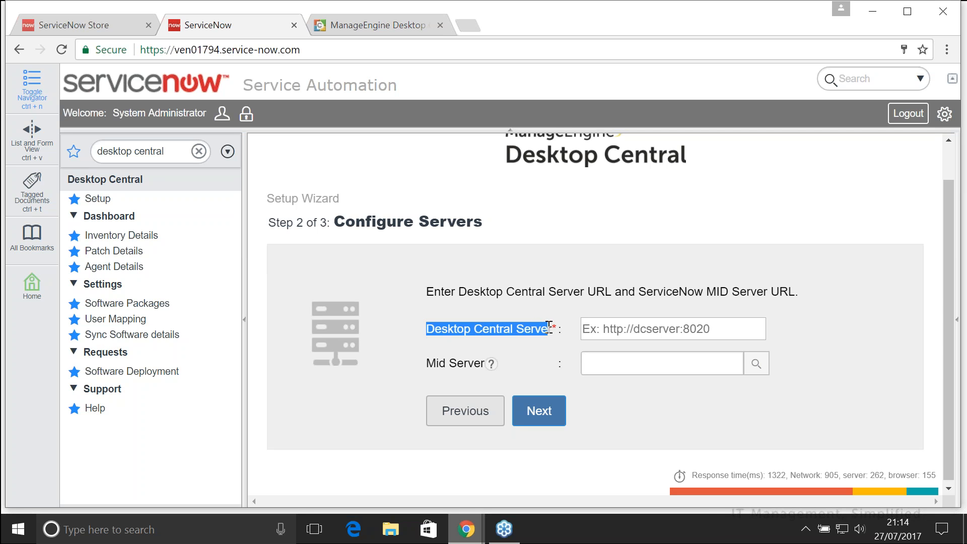
{"action": "left_click", "coordinate": [588, 328]}
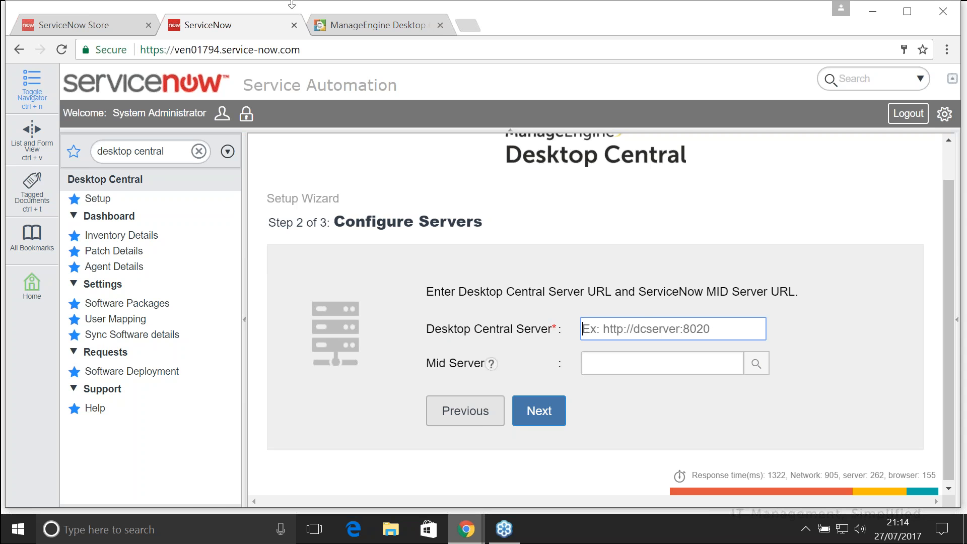
{"action": "left_click", "coordinate": [330, 22]}
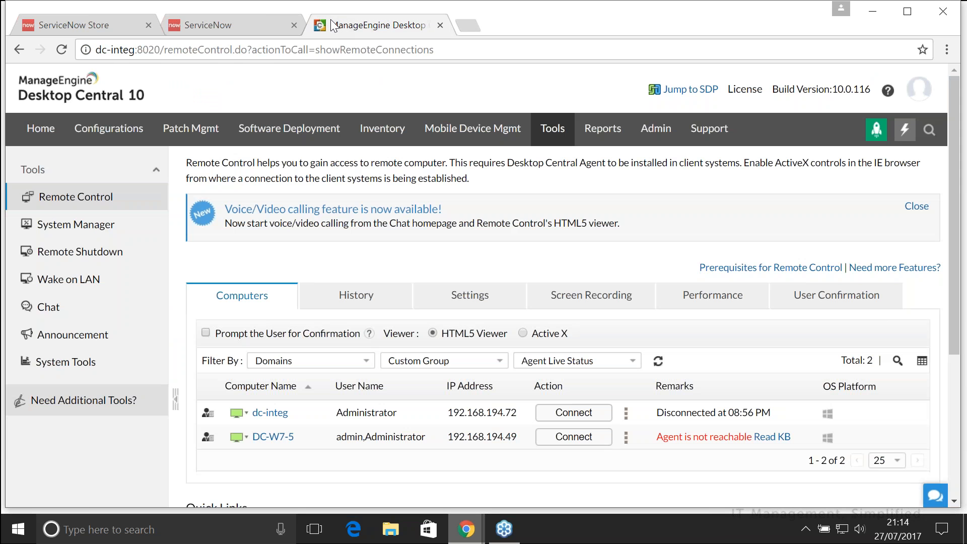
{"action": "left_click", "coordinate": [94, 51]}
{"action": "left_click", "coordinate": [94, 50]}
{"action": "key", "text": "shift+Right"}
{"action": "key", "text": "shift+Right"}
{"action": "key", "text": "shift+Right"}
{"action": "key", "text": "shift+Right"}
{"action": "key", "text": "shift+Right"}
{"action": "key", "text": "shift+Right"}
{"action": "key", "text": "shift+Right"}
{"action": "key", "text": "shift+Right"}
{"action": "key", "text": "shift+Right"}
{"action": "key", "text": "shift+Right"}
{"action": "key", "text": "shift+Right"}
{"action": "key", "text": "shift+Right"}
{"action": "key", "text": "shift+Right"}
{"action": "key", "text": "ctrl+c"}
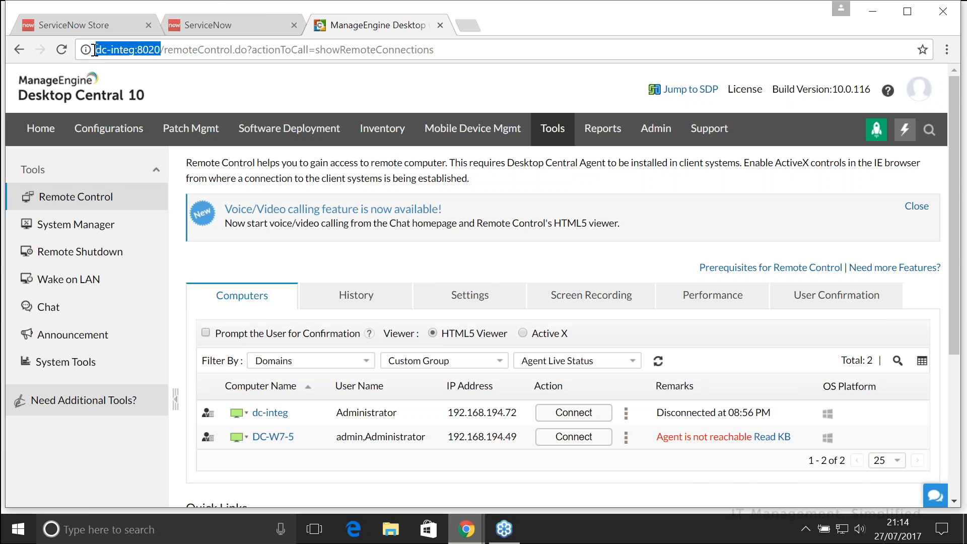
{"action": "left_click", "coordinate": [234, 20]}
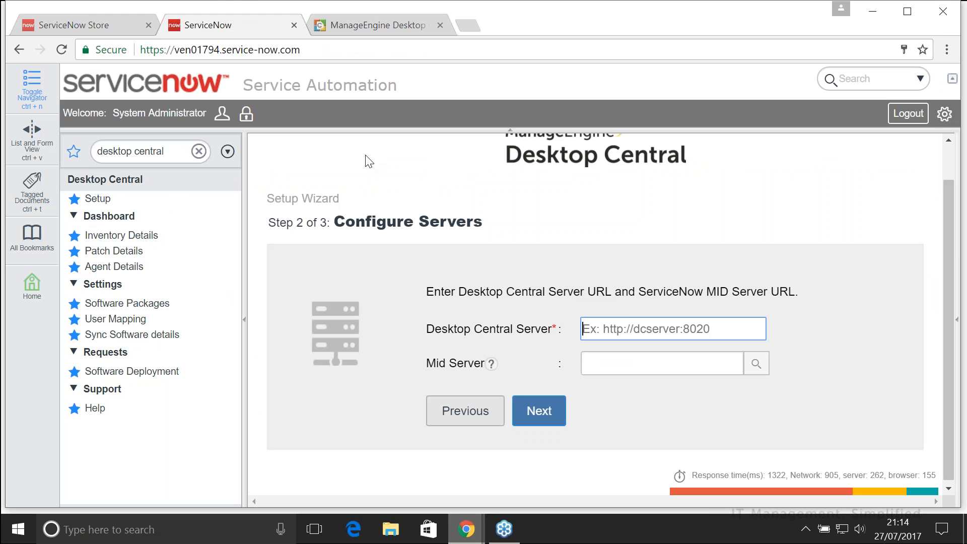
{"action": "key", "text": "ctrl+v"}
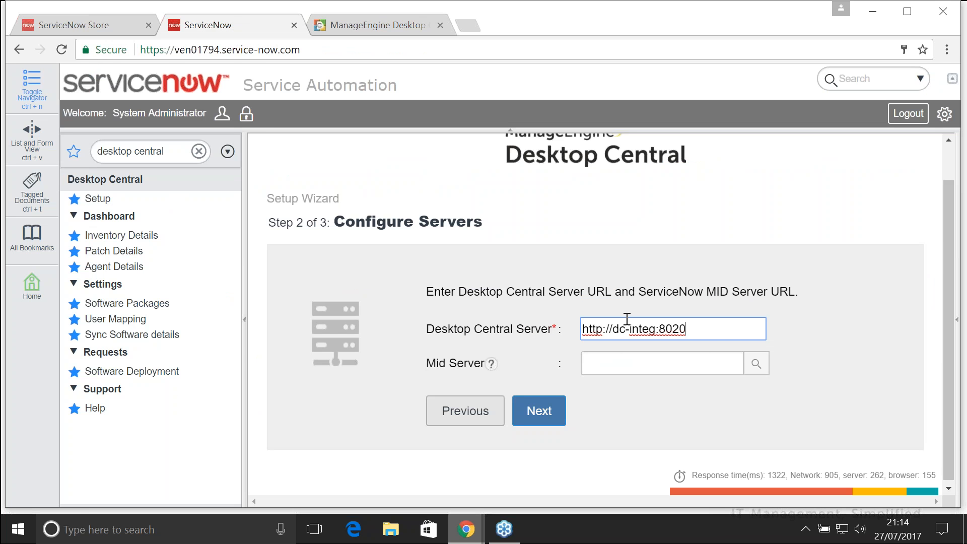
- Look up and select IndiaMid as the Mid Server, and continue to the server details step
{"action": "left_click", "coordinate": [605, 367]}
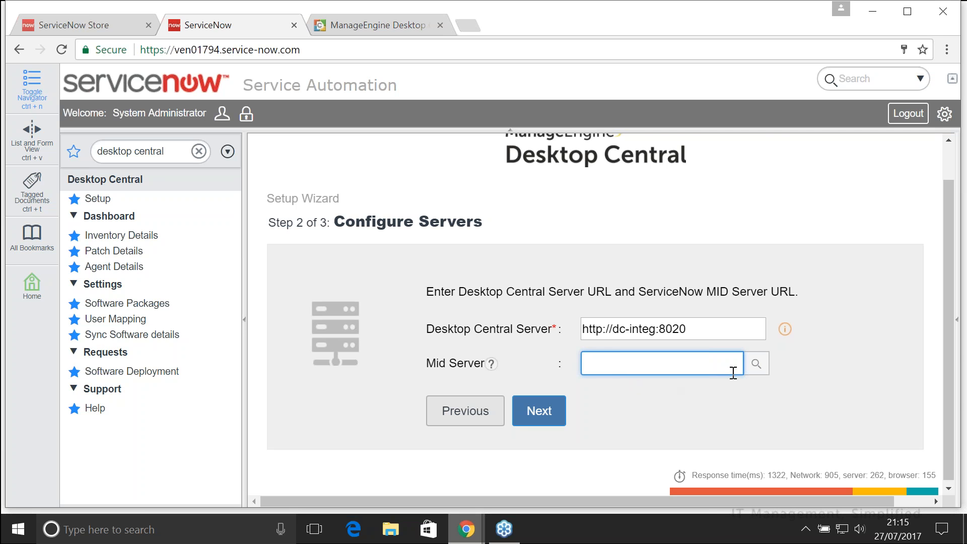
{"action": "left_click", "coordinate": [756, 364]}
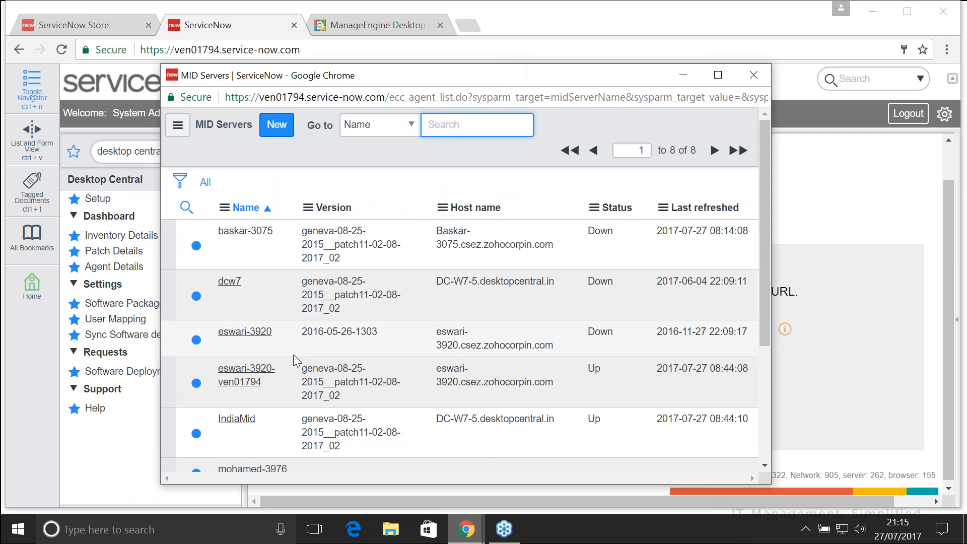
{"action": "left_click", "coordinate": [236, 419]}
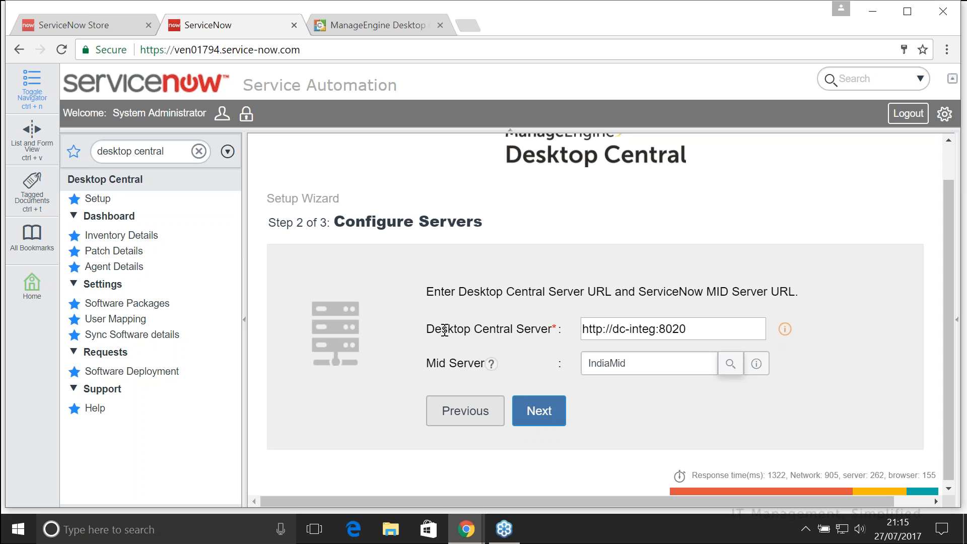
{"action": "left_click", "coordinate": [535, 414]}
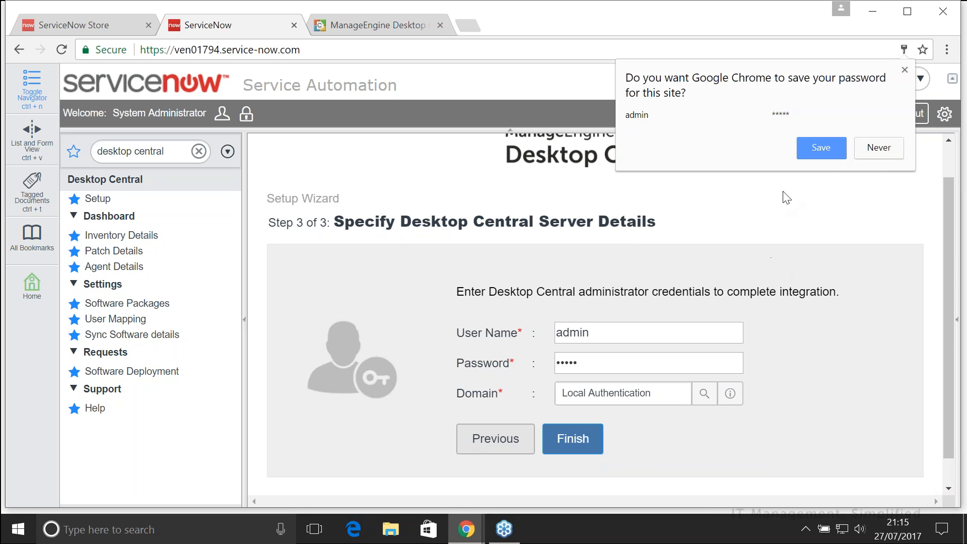
- Save the administrator login in the browser and finish the setup wizard with the Local Authentication domain
{"action": "left_click", "coordinate": [810, 153]}
{"action": "scroll", "coordinate": [774, 437], "scroll_direction": "down", "scroll_amount": 1}
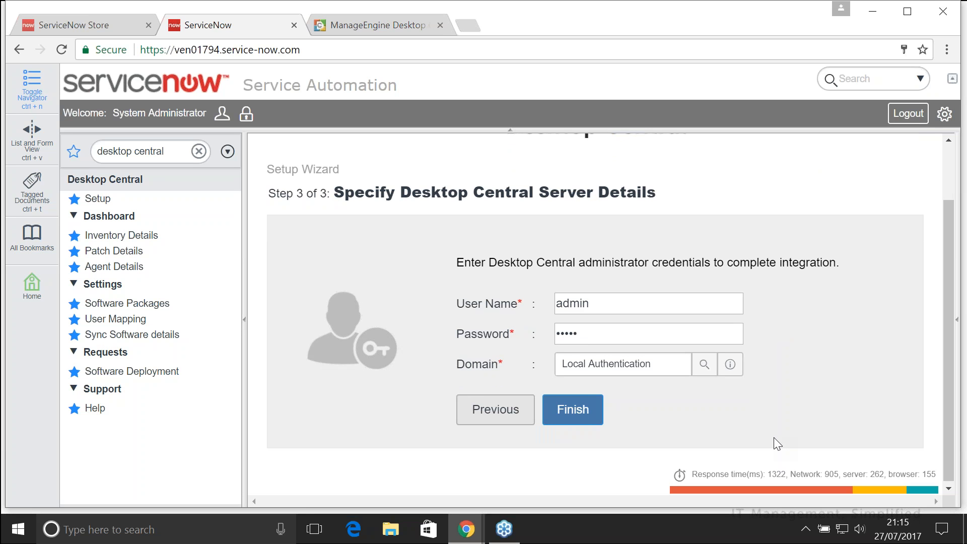
{"action": "left_click", "coordinate": [582, 411]}
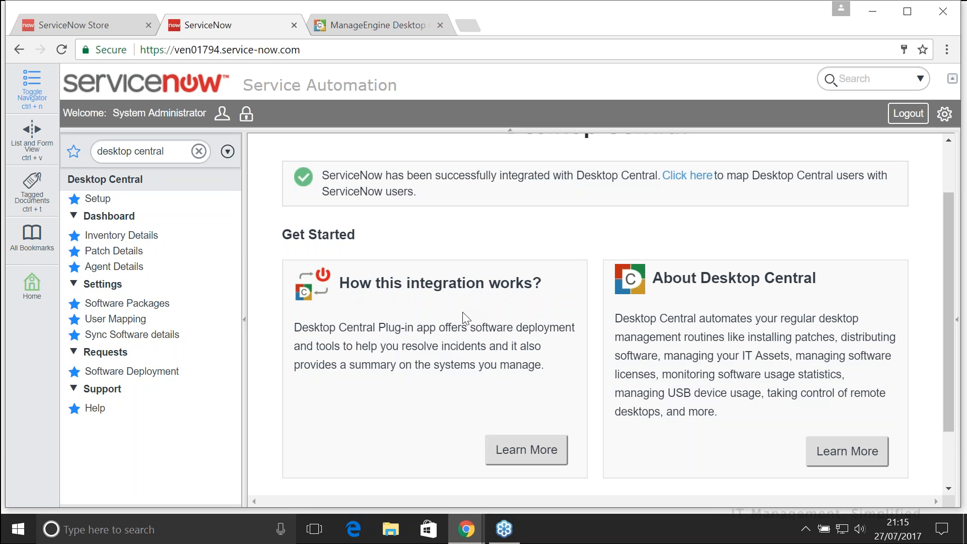
- Close the Get Started page of the completed integration
{"action": "scroll", "coordinate": [464, 318], "scroll_direction": "down", "scroll_amount": 2}
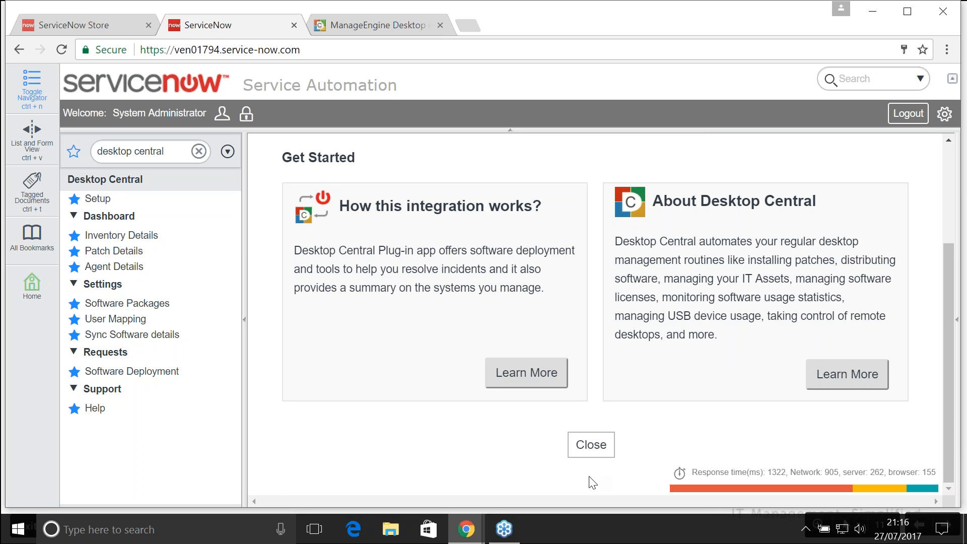
{"action": "scroll", "coordinate": [527, 308], "scroll_direction": "down", "scroll_amount": 1}
{"action": "left_click", "coordinate": [583, 448]}
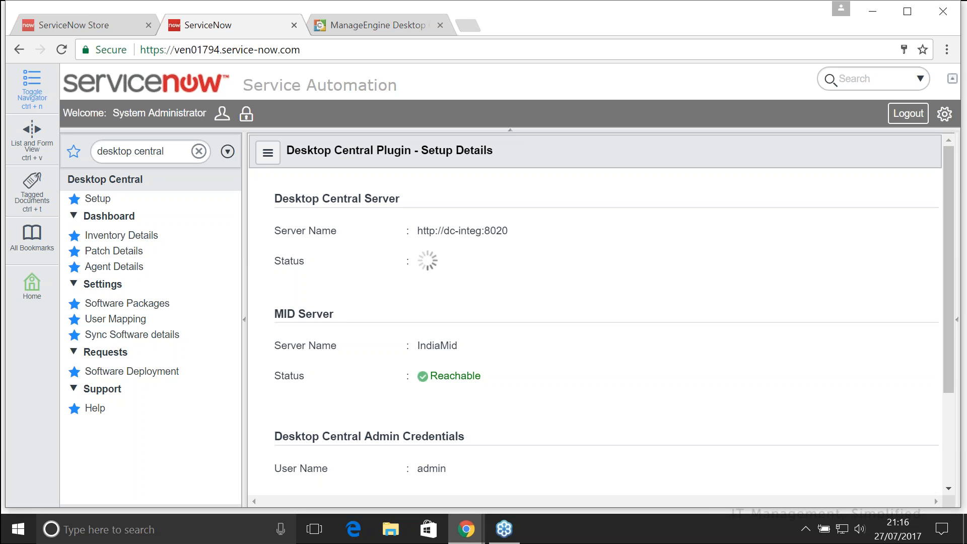
- Review the Desktop Central server, MID server and admin credentials sections of the plugin's setup details
{"action": "mouse_move", "coordinate": [549, 326]}
{"action": "scroll", "coordinate": [550, 328], "scroll_direction": "down", "scroll_amount": 1}
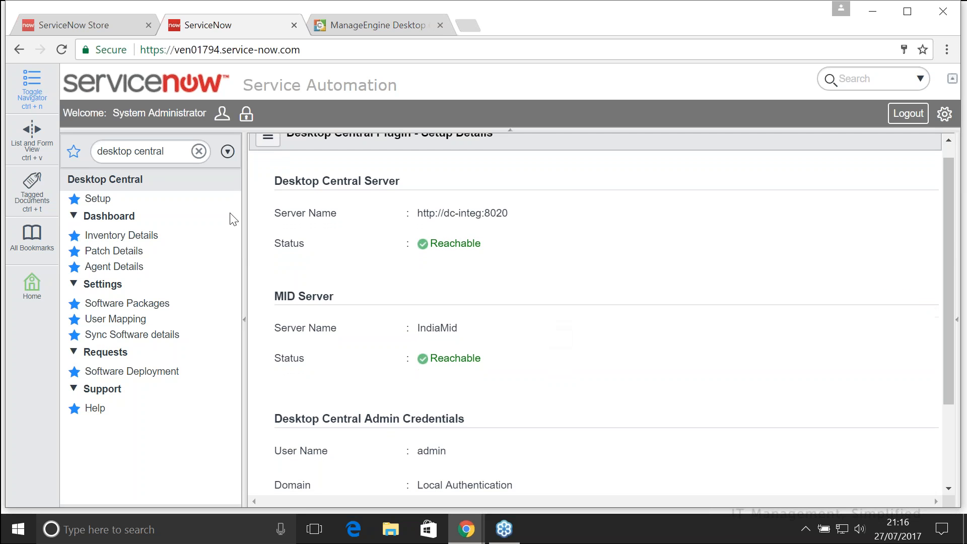
{"action": "scroll", "coordinate": [563, 358], "scroll_direction": "down", "scroll_amount": 3}
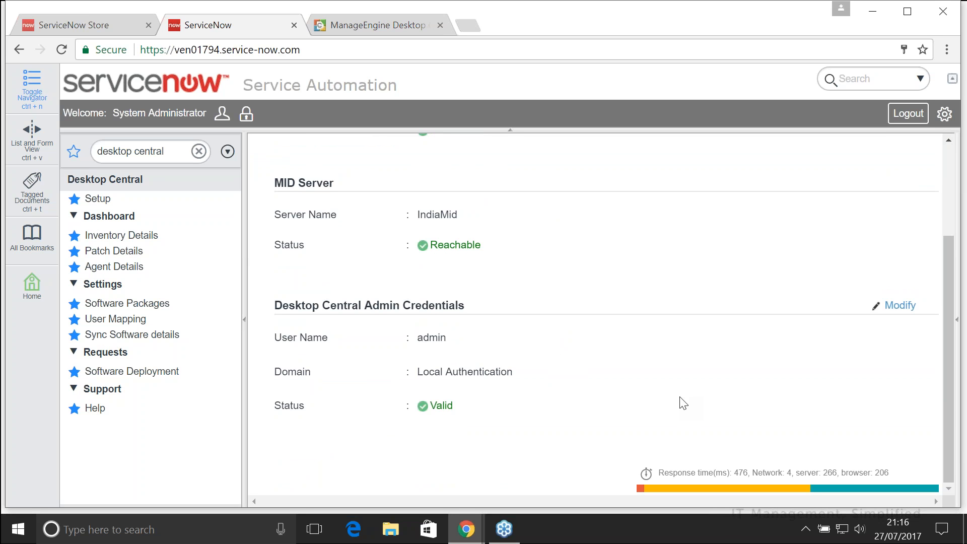
{"action": "scroll", "coordinate": [730, 255], "scroll_direction": "up", "scroll_amount": 3}
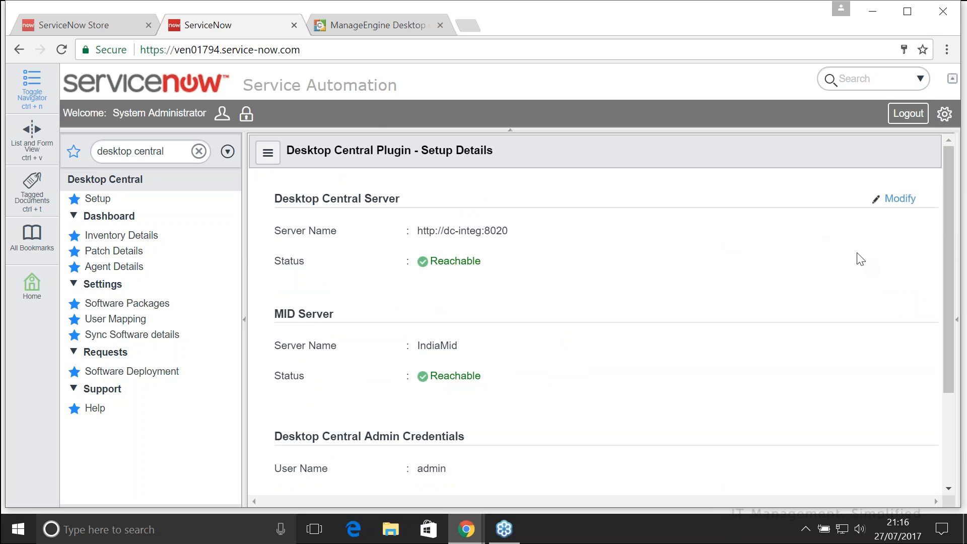
{"action": "scroll", "coordinate": [878, 367], "scroll_direction": "down", "scroll_amount": 3}
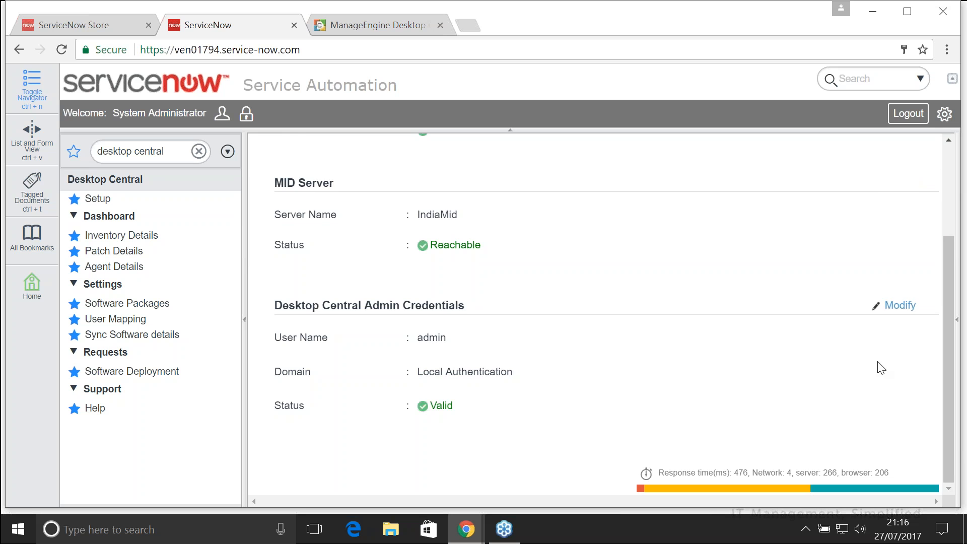
{"action": "scroll", "coordinate": [707, 285], "scroll_direction": "up", "scroll_amount": 3}
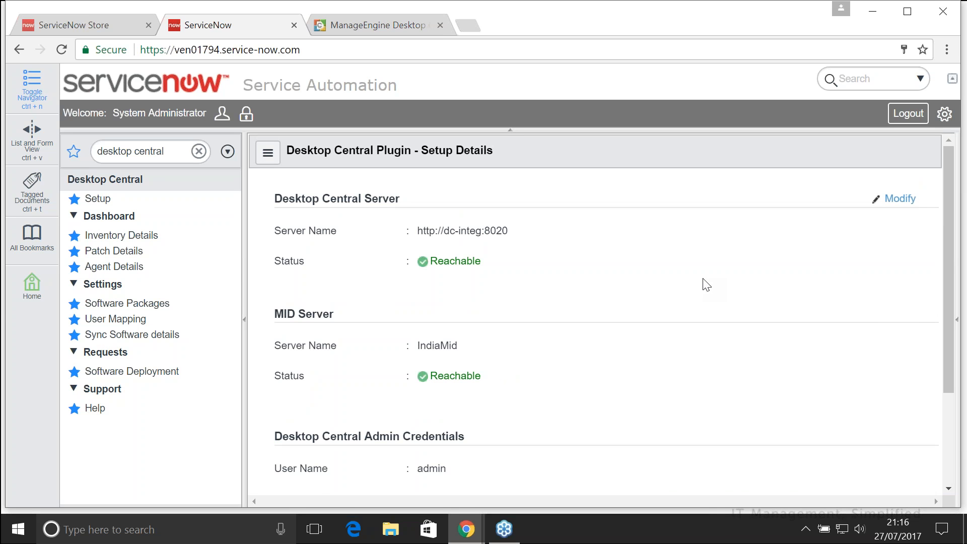
- Open the Desktop Central User Mapping list and switch to the webinar presentation in Zoho Show
{"action": "left_click", "coordinate": [116, 319]}
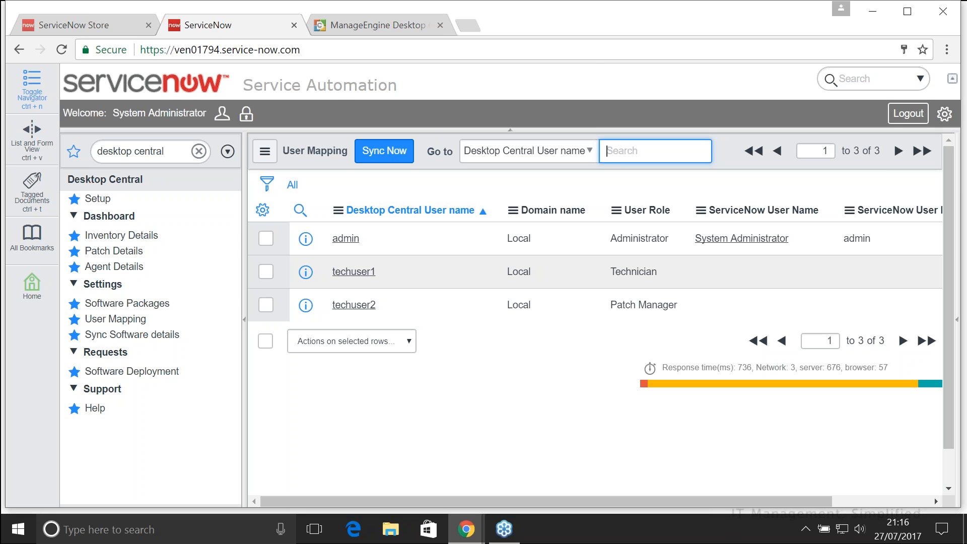
{"action": "key", "text": "alt+Tab"}
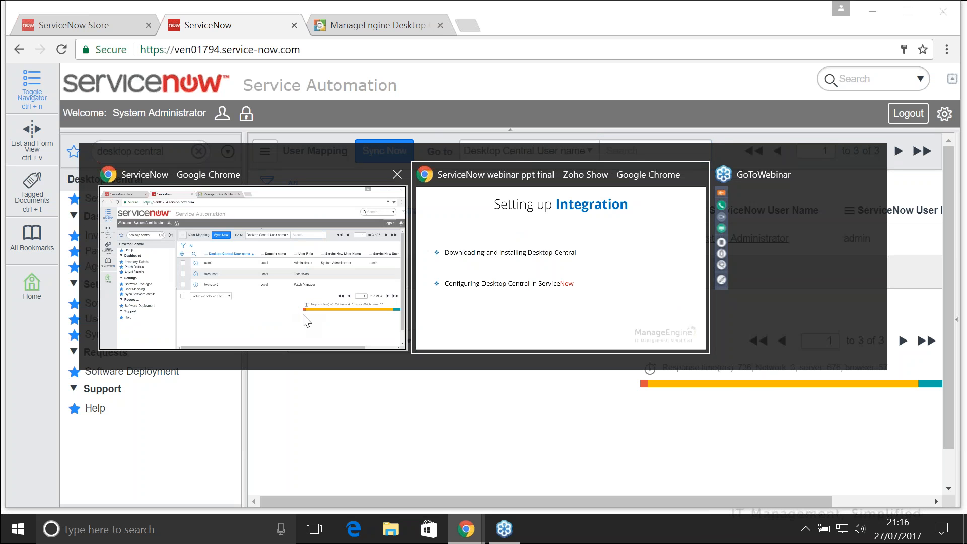
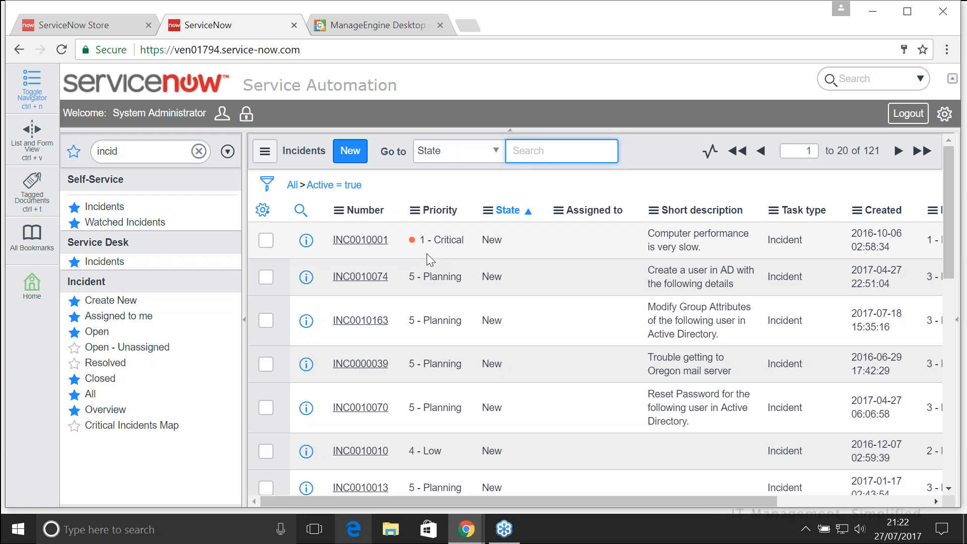
- Open the critical incident INC0010001 and examine its short description and details
{"action": "left_click", "coordinate": [355, 244]}
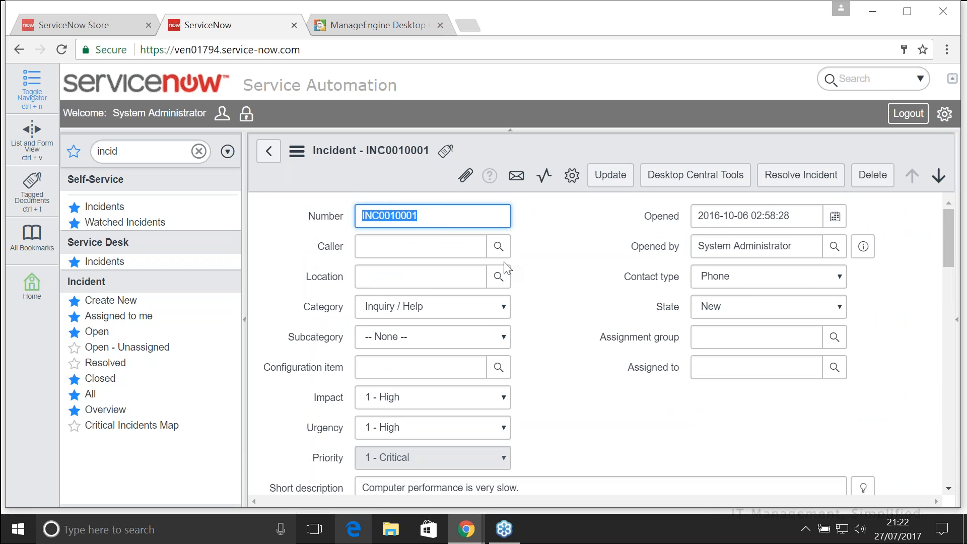
{"action": "scroll", "coordinate": [503, 262], "scroll_direction": "down", "scroll_amount": 3}
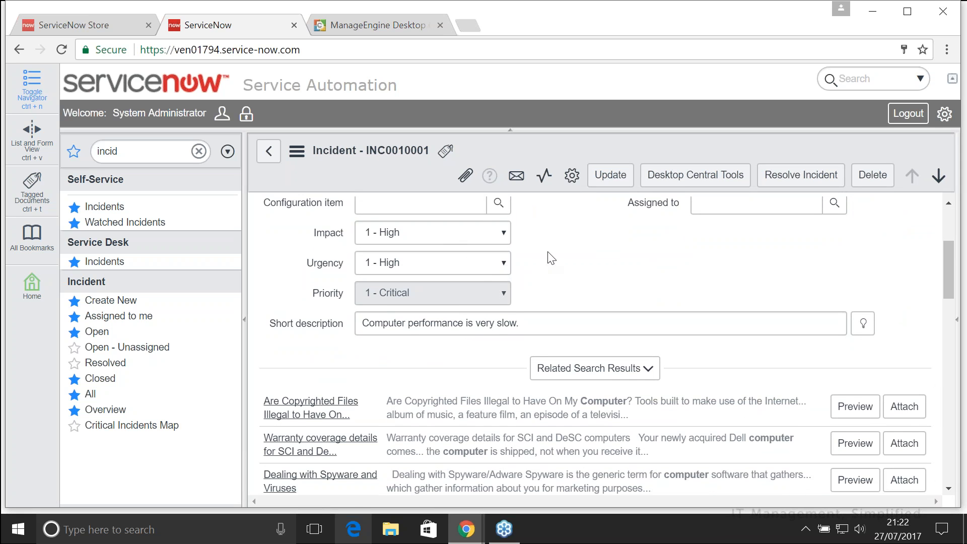
{"action": "triple_click", "coordinate": [502, 322]}
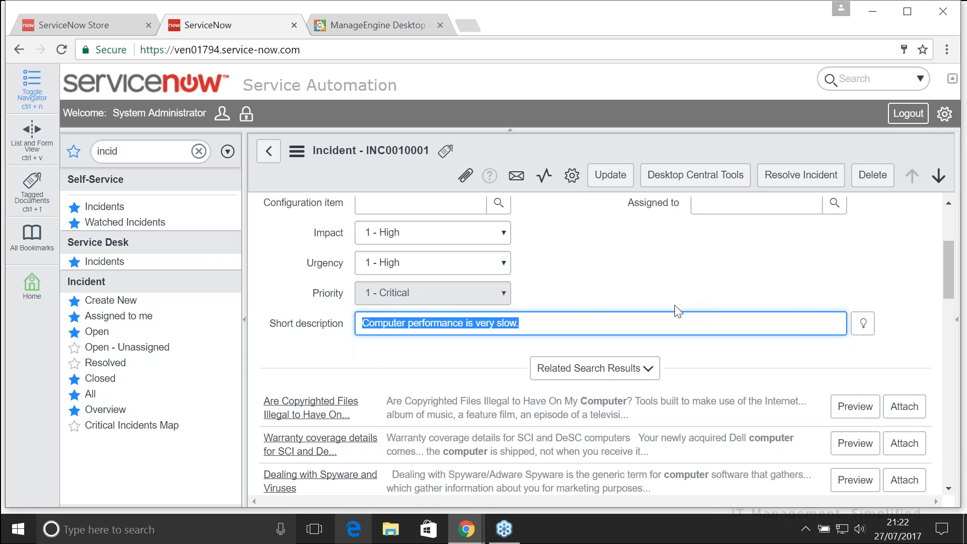
{"action": "left_click", "coordinate": [596, 312]}
{"action": "scroll", "coordinate": [595, 312], "scroll_direction": "up", "scroll_amount": 4}
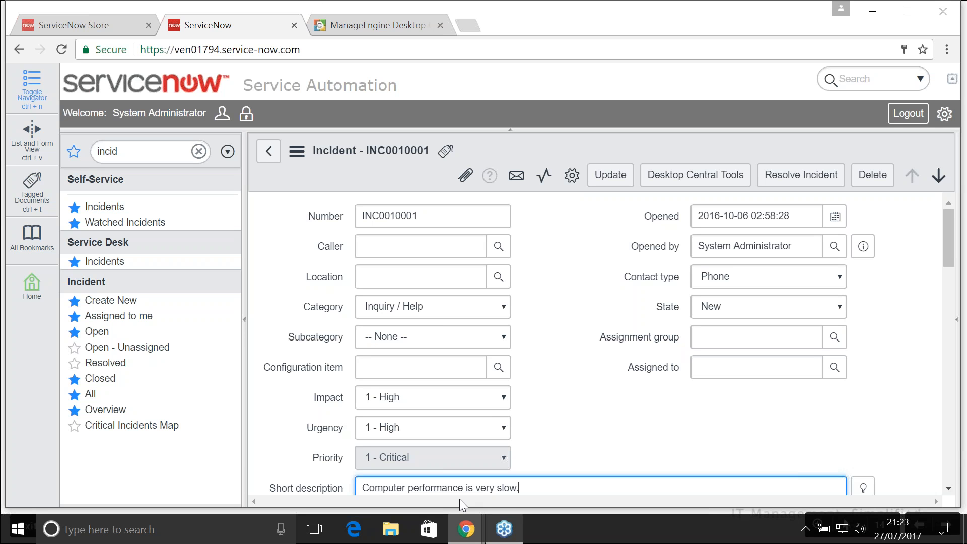
- Open the Desktop Central Tools for incident INC0010001 and choose dc-integ as the target computer
{"action": "left_click", "coordinate": [671, 184]}
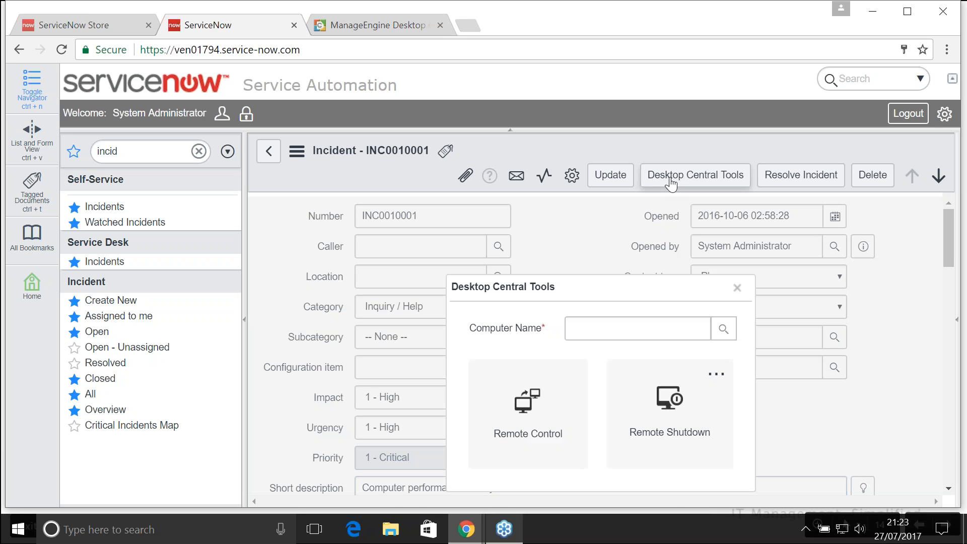
{"action": "left_click_drag", "start_coordinate": [600, 272], "coordinate": [559, 193]}
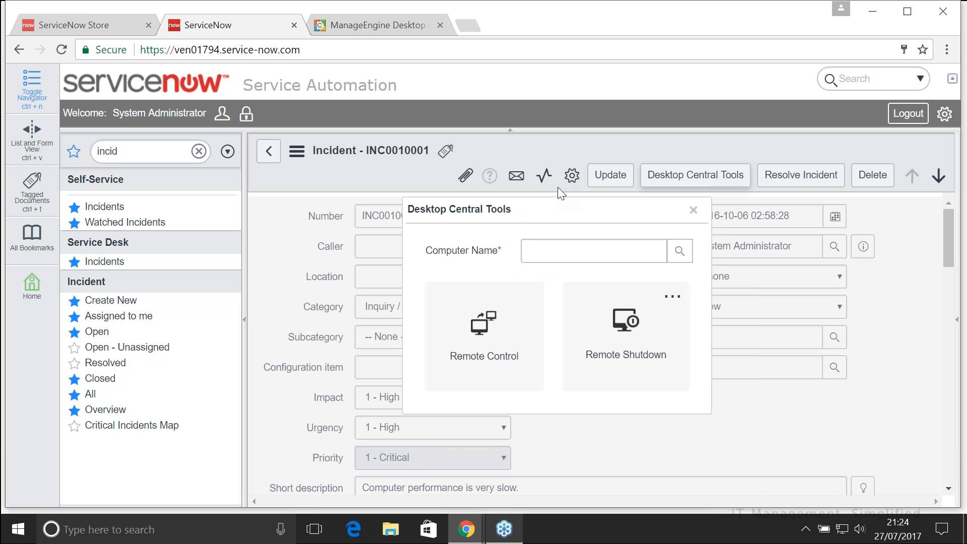
{"action": "left_click_drag", "start_coordinate": [553, 209], "coordinate": [617, 219]}
{"action": "left_click", "coordinate": [615, 261]}
{"action": "type", "text": "dc"}
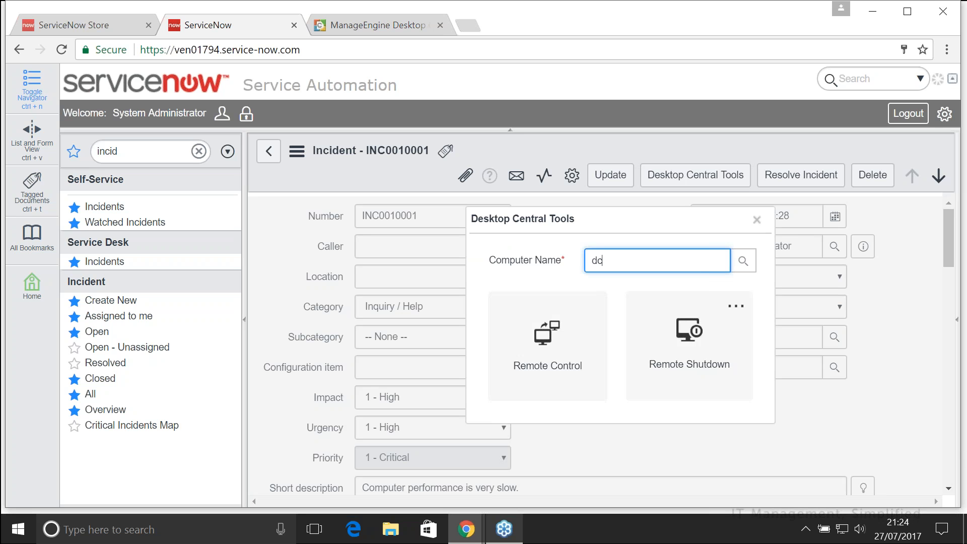
{"action": "type", "text": "-int"}
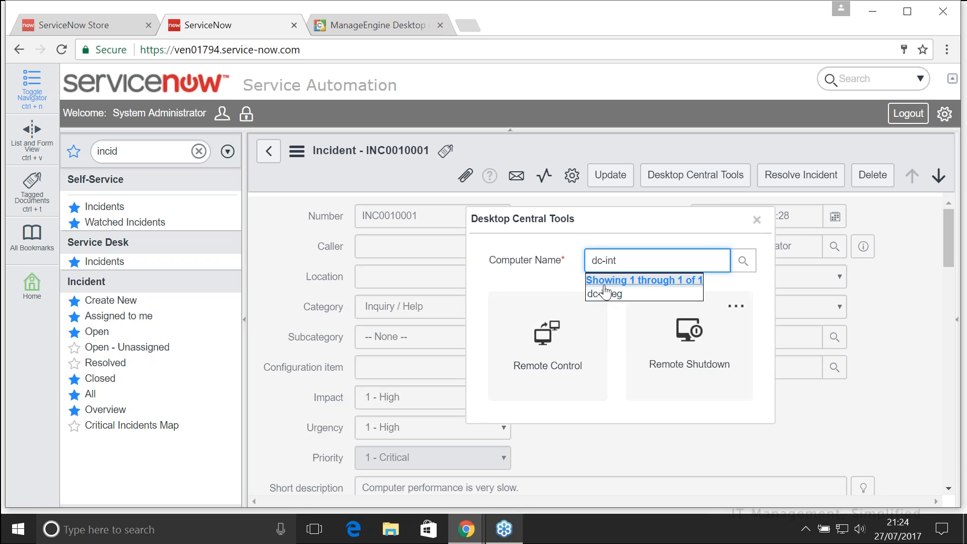
{"action": "left_click", "coordinate": [603, 294]}
- Start a remote control connection to the chosen computer, giving "troubleshooting" as the reason message
{"action": "left_click", "coordinate": [566, 332]}
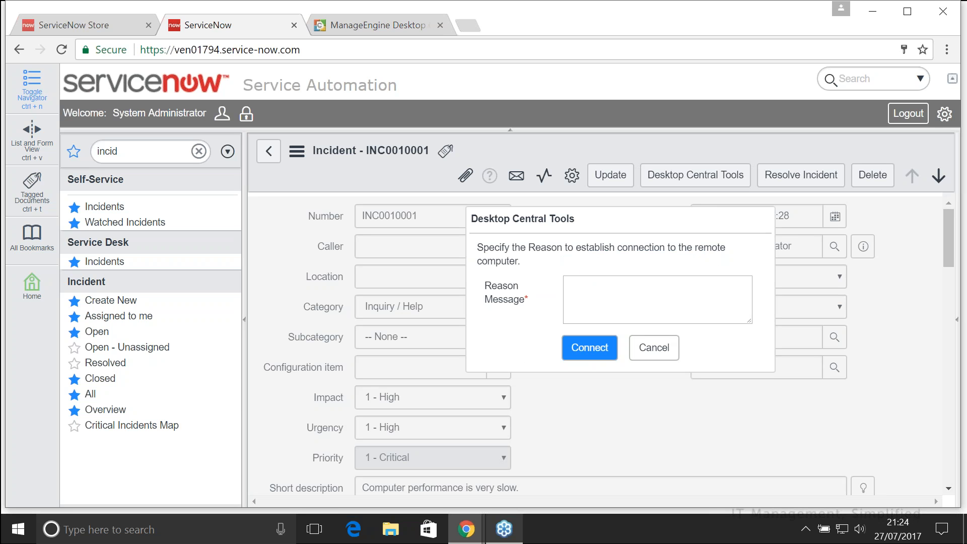
{"action": "double_click", "coordinate": [593, 292]}
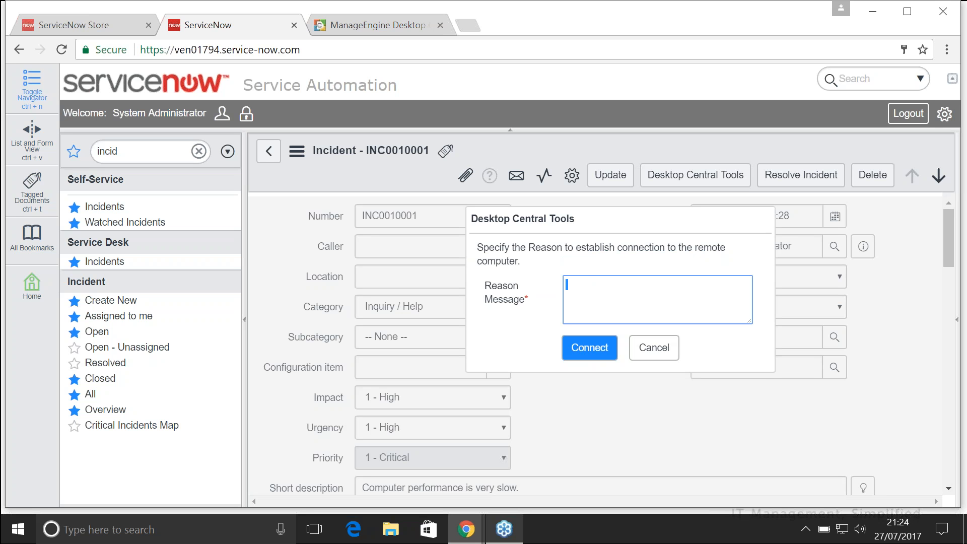
{"action": "type", "text": "troubleshooting"}
{"action": "left_click", "coordinate": [588, 356]}
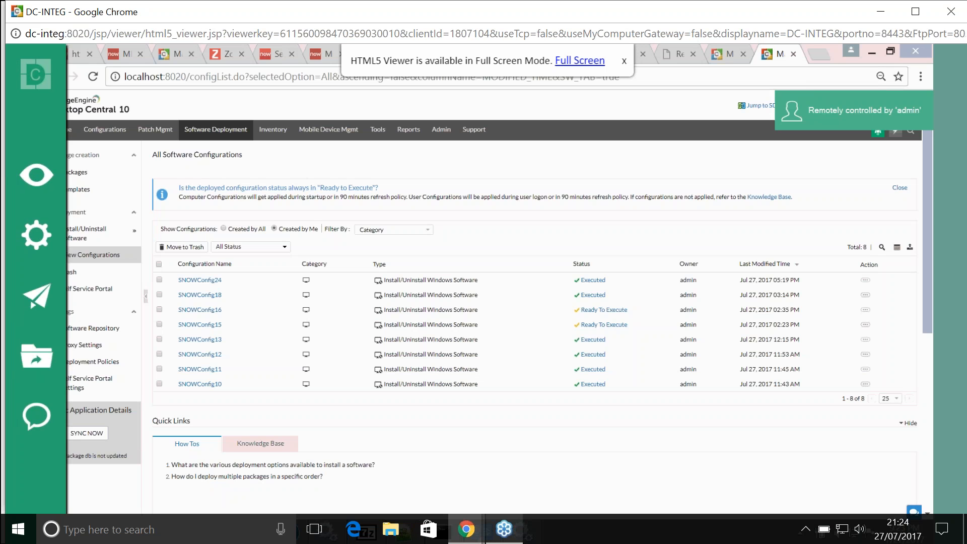
- Look through the remote viewer's tools, find "task" in its launcher and launch Task Manager on the remote computer
{"action": "mouse_move", "coordinate": [33, 249]}
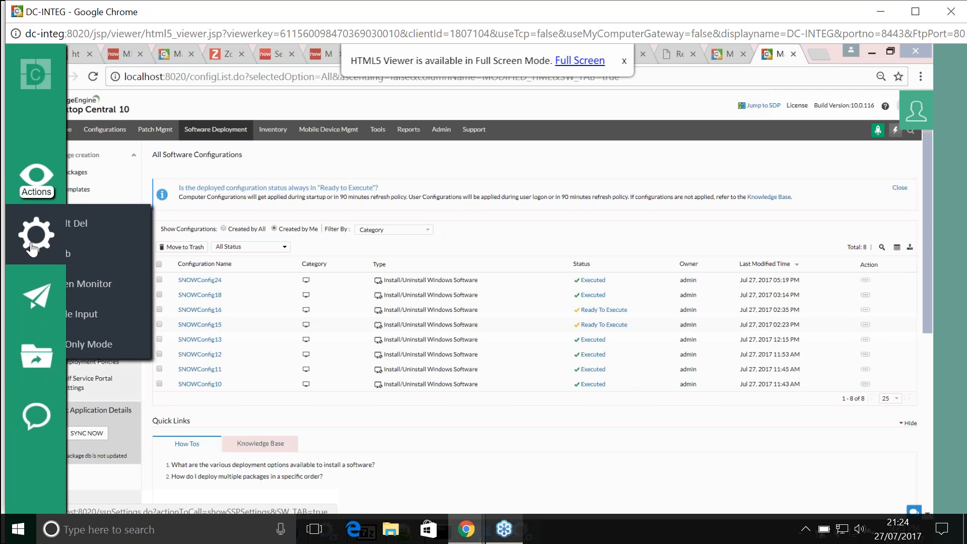
{"action": "mouse_move", "coordinate": [38, 321]}
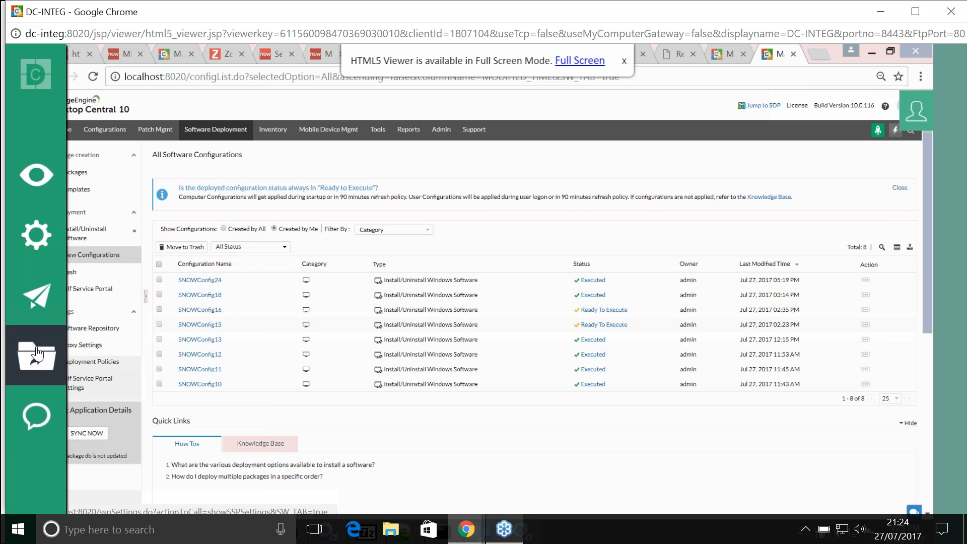
{"action": "mouse_move", "coordinate": [37, 415]}
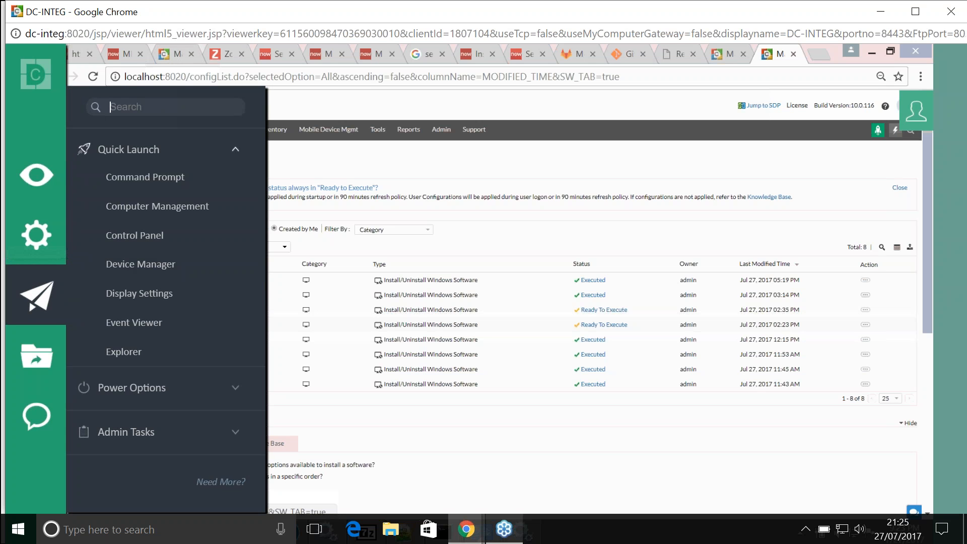
{"action": "type", "text": "task"}
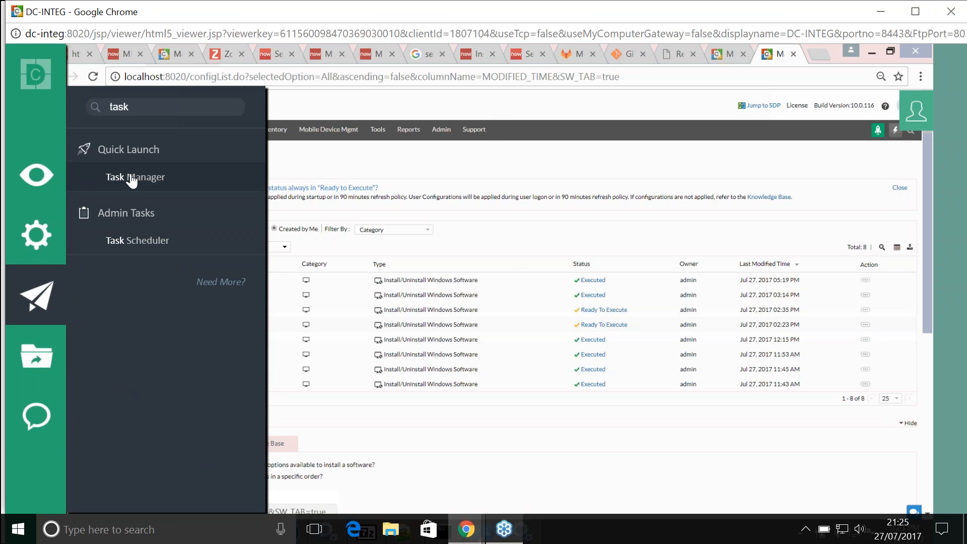
{"action": "left_click", "coordinate": [132, 179]}
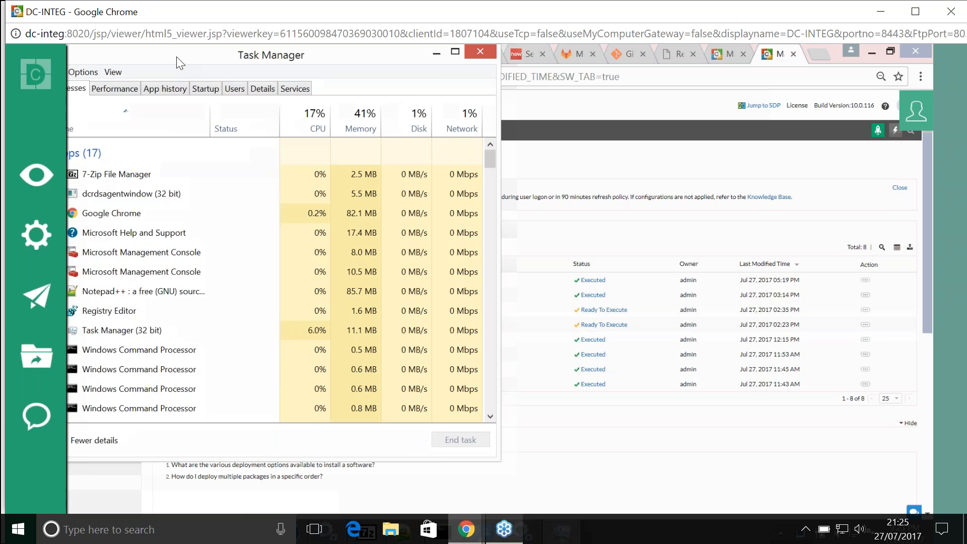
- Move the remote Task Manager window into full view and examine the list of running processes
{"action": "left_click_drag", "start_coordinate": [180, 63], "coordinate": [439, 36]}
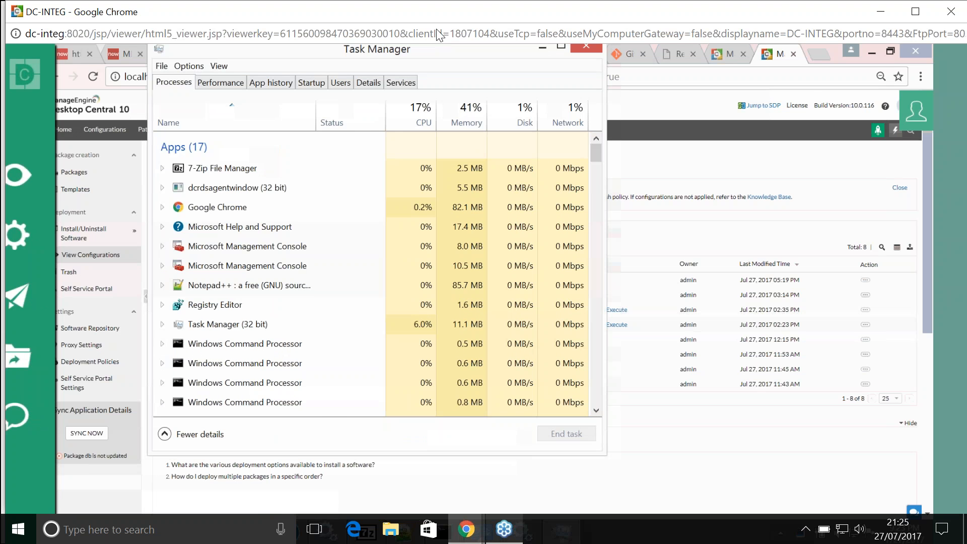
{"action": "left_click_drag", "start_coordinate": [436, 29], "coordinate": [337, 207]}
{"action": "scroll", "coordinate": [356, 335], "scroll_direction": "down", "scroll_amount": 11}
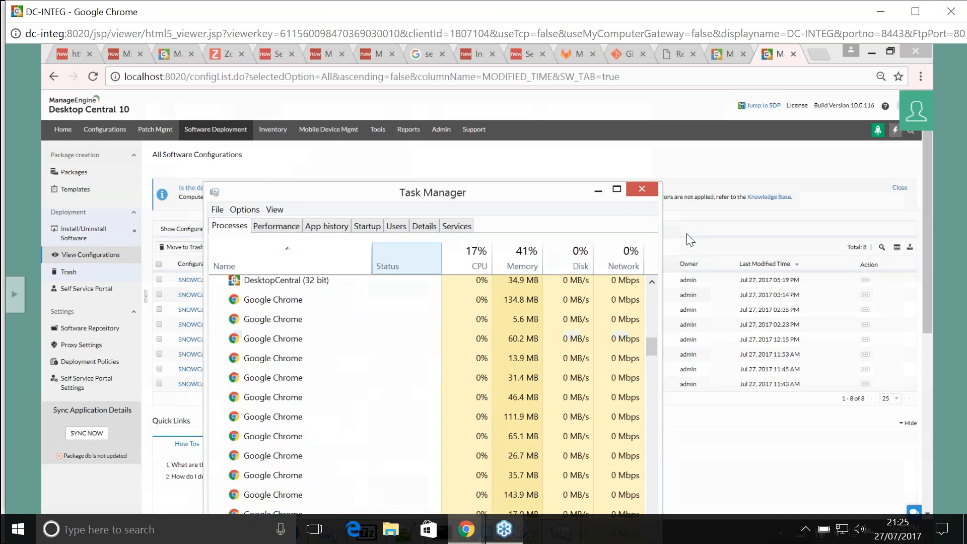
- Close the remote Task Manager and end the remote control session, confirming that the viewer is left
{"action": "left_click", "coordinate": [646, 191]}
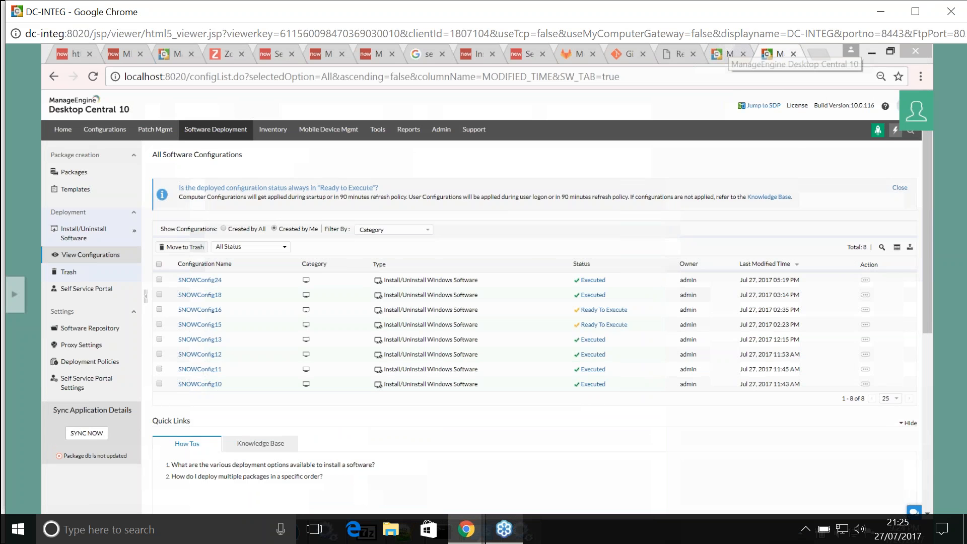
{"action": "left_click", "coordinate": [949, 11]}
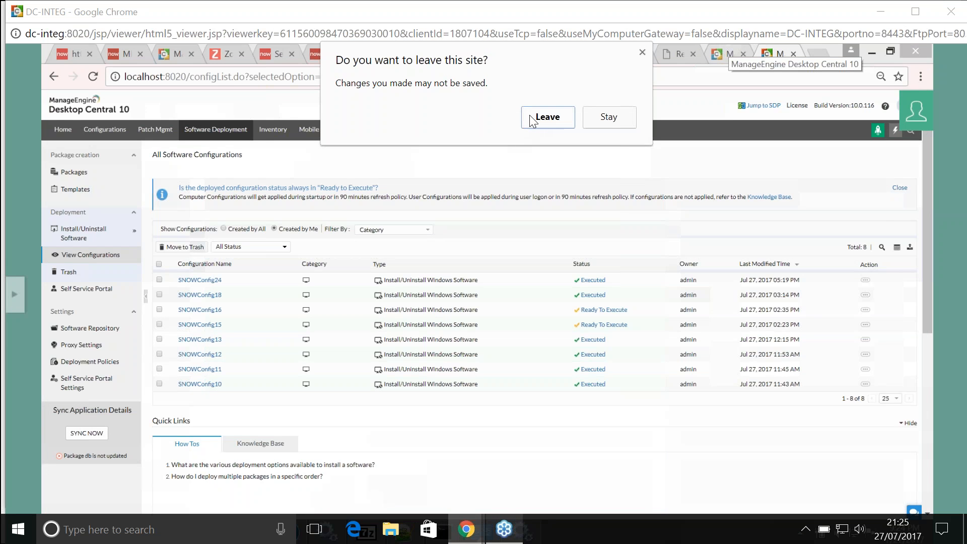
{"action": "left_click", "coordinate": [528, 117]}
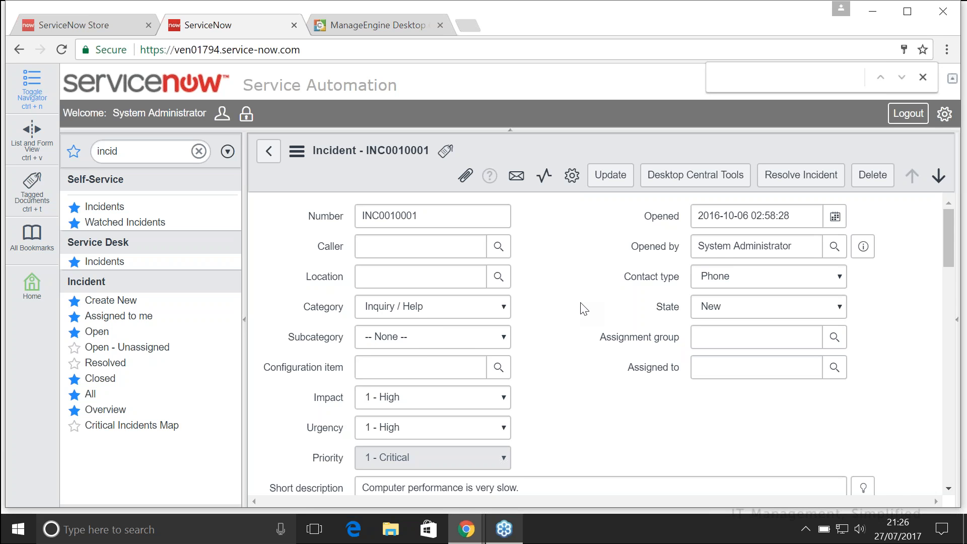
- Show the Desktop Central software deployment section at the lower part of incident INC0010001
{"action": "scroll", "coordinate": [584, 308], "scroll_direction": "down", "scroll_amount": 2}
{"action": "scroll", "coordinate": [582, 282], "scroll_direction": "down", "scroll_amount": 2}
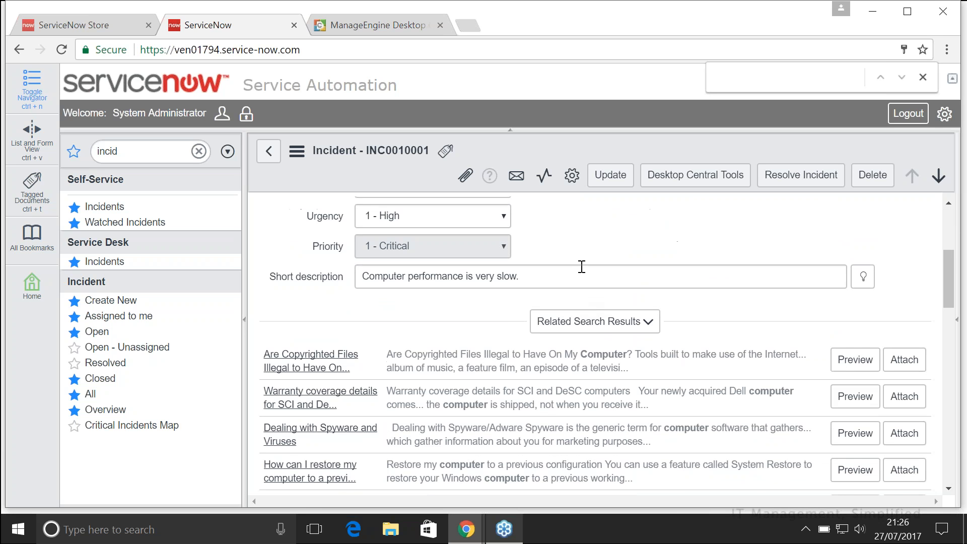
{"action": "scroll", "coordinate": [582, 267], "scroll_direction": "down", "scroll_amount": 3}
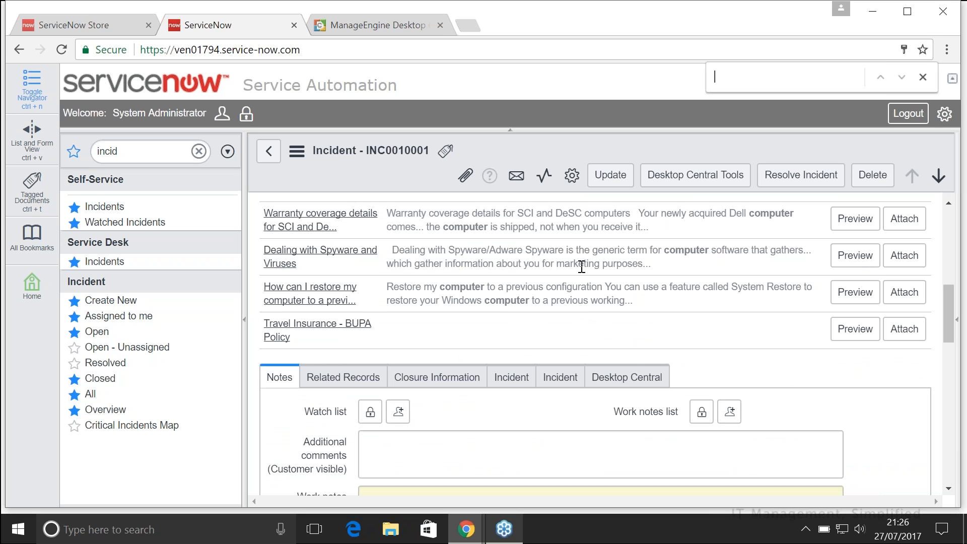
{"action": "scroll", "coordinate": [582, 266], "scroll_direction": "down", "scroll_amount": 3}
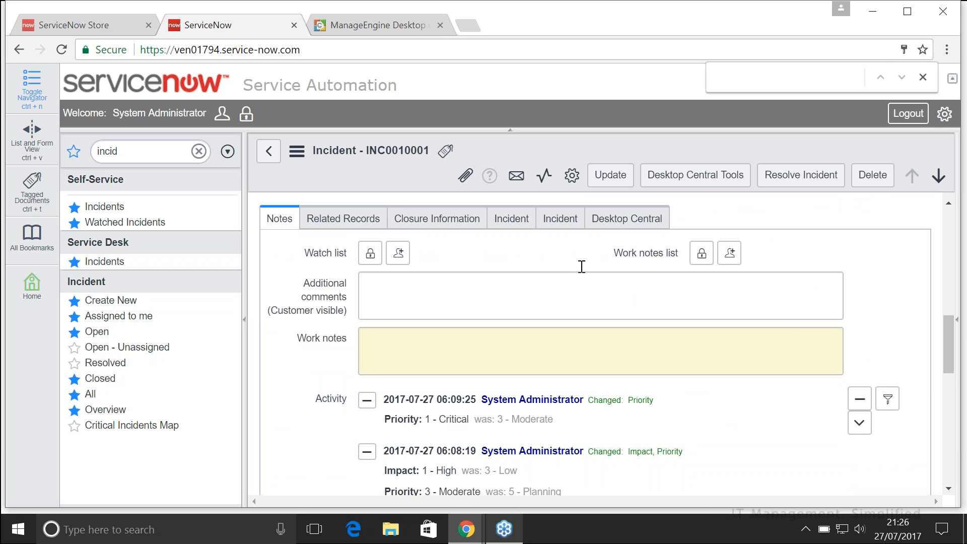
{"action": "scroll", "coordinate": [582, 267], "scroll_direction": "up", "scroll_amount": 3}
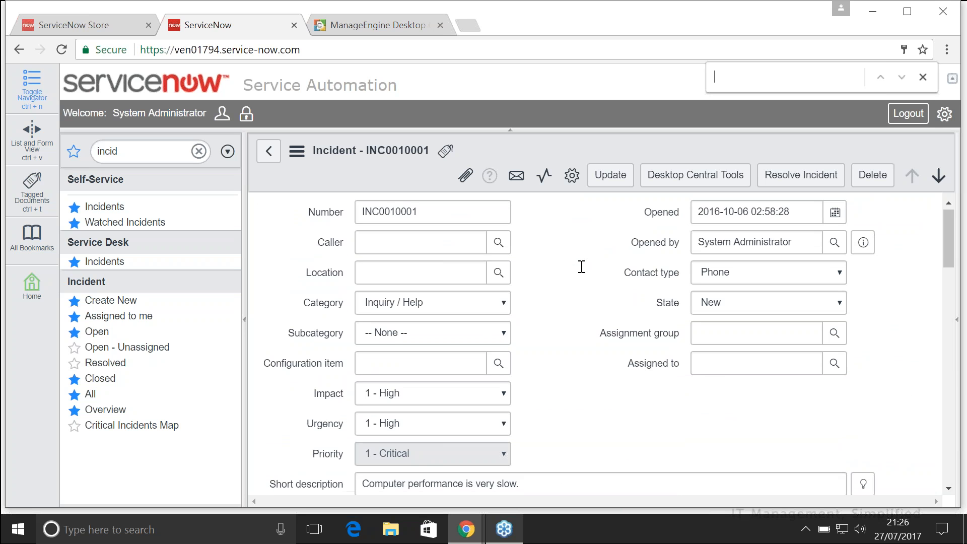
{"action": "scroll", "coordinate": [581, 267], "scroll_direction": "down", "scroll_amount": 5}
{"action": "left_click", "coordinate": [610, 301]}
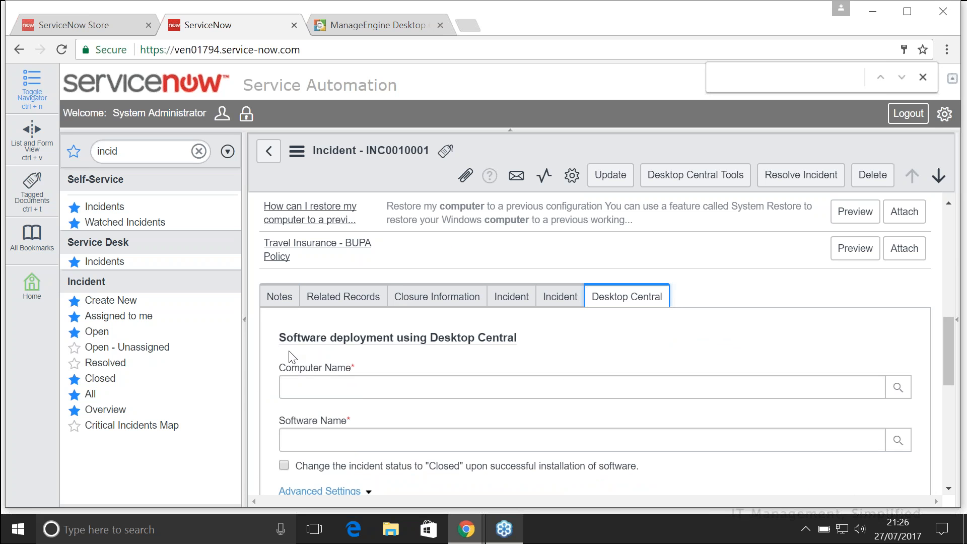
- Set the computer name for the incident's software deployment to dc-integ
{"action": "left_click_drag", "start_coordinate": [280, 339], "coordinate": [621, 341]}
{"action": "left_click", "coordinate": [621, 340]}
{"action": "scroll", "coordinate": [621, 341], "scroll_direction": "down", "scroll_amount": 1}
{"action": "left_click", "coordinate": [621, 340]}
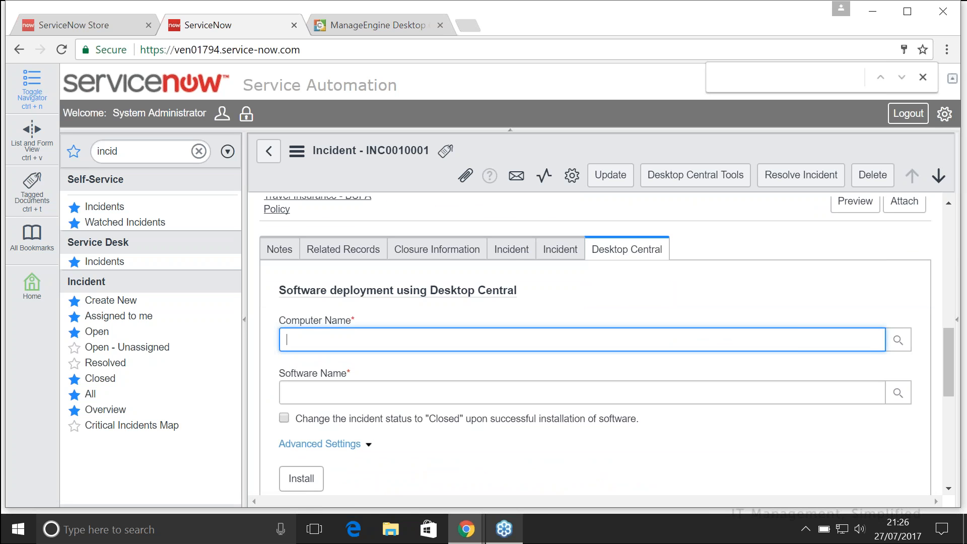
{"action": "left_click", "coordinate": [642, 402]}
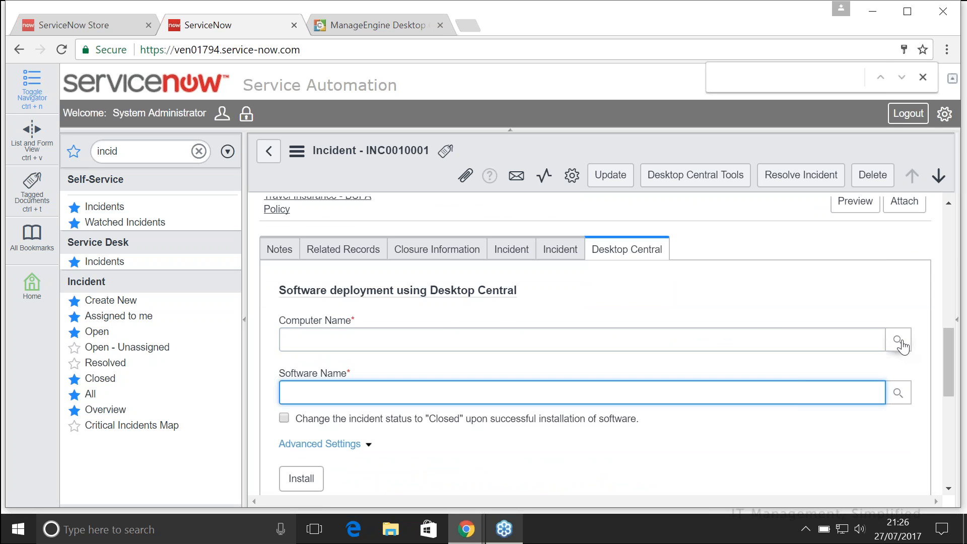
{"action": "left_click", "coordinate": [756, 336]}
{"action": "type", "text": "dc-"}
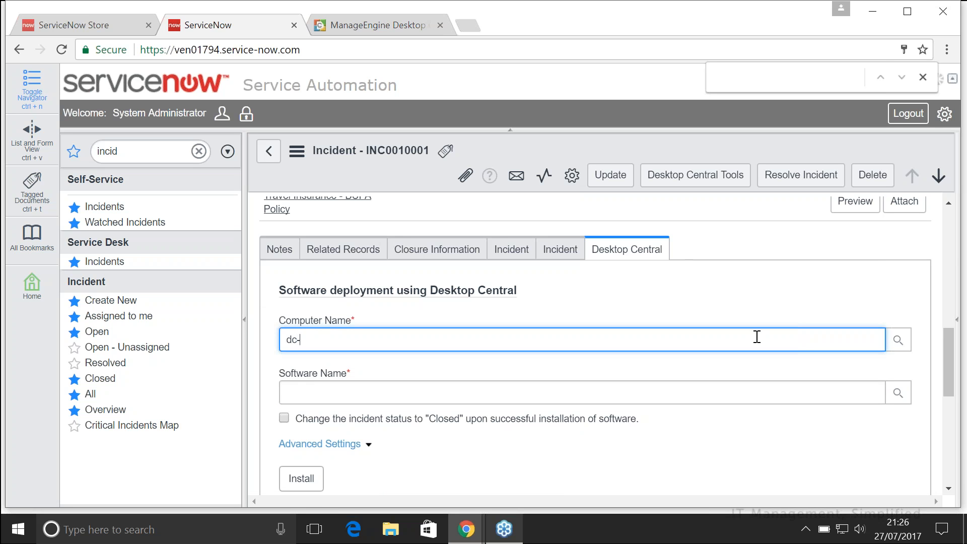
{"action": "type", "text": "inte"}
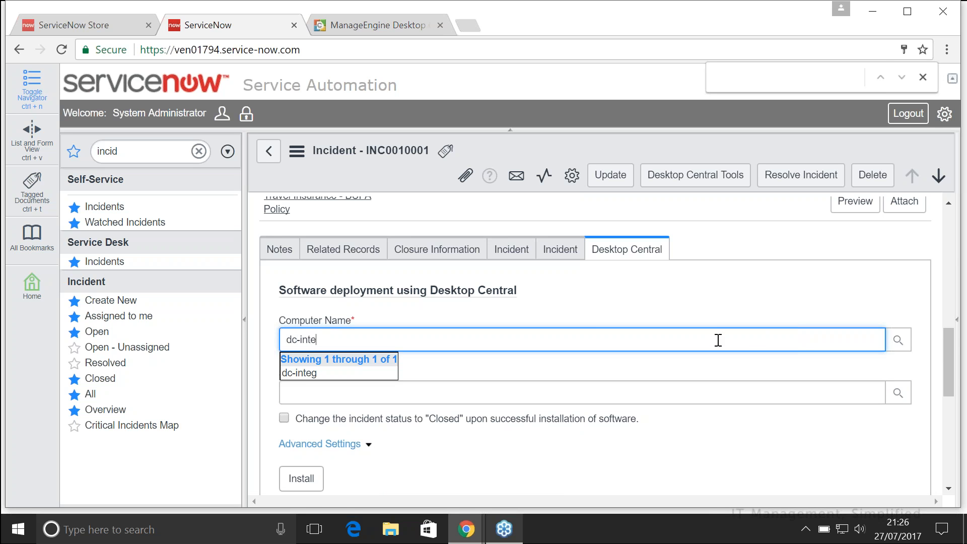
{"action": "type", "text": "g"}
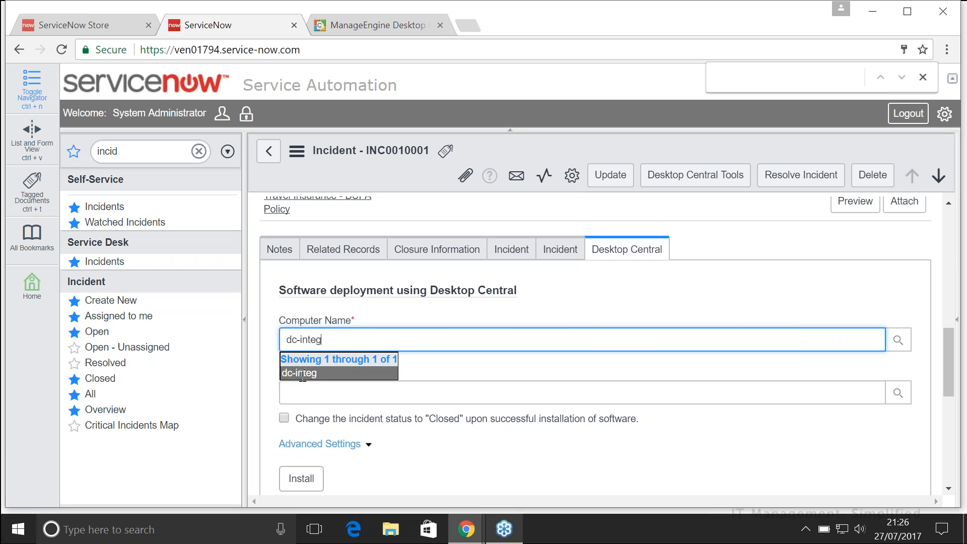
{"action": "left_click", "coordinate": [303, 373]}
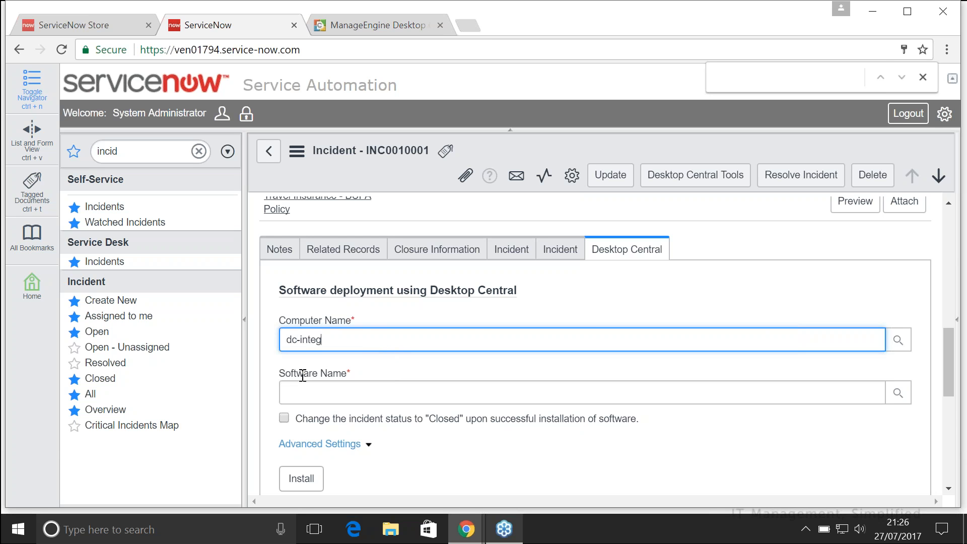
- Look up the available software packages and choose CCleaner 5.30 as the software to deploy
{"action": "left_click", "coordinate": [336, 392]}
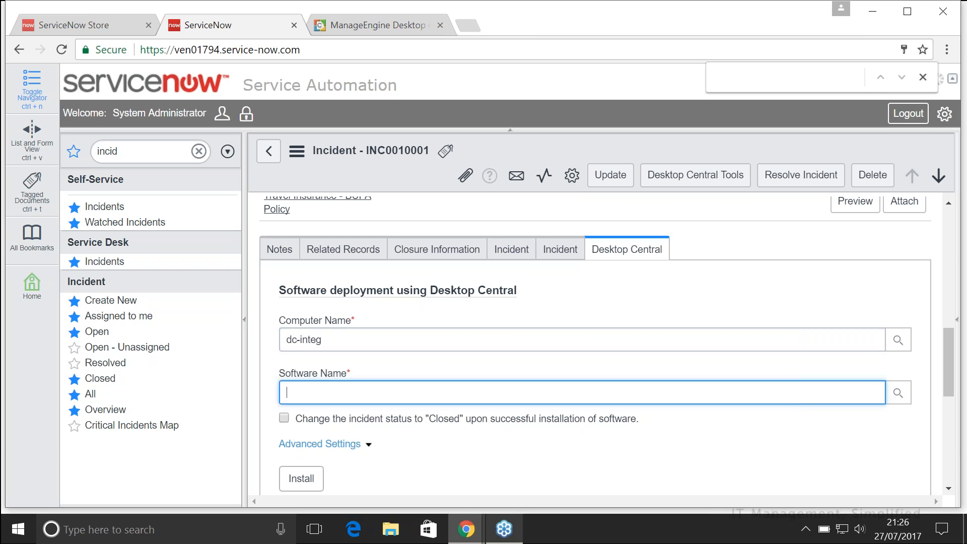
{"action": "left_click", "coordinate": [896, 400]}
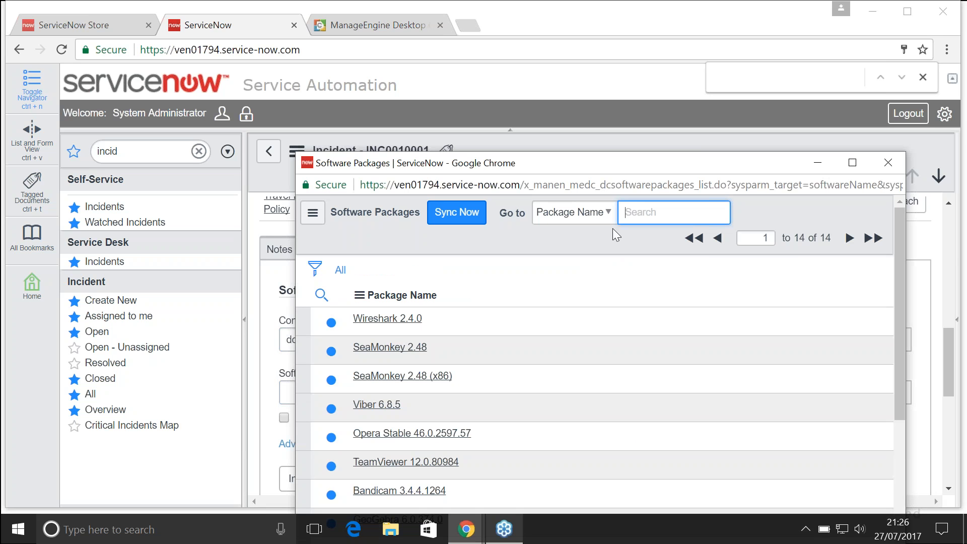
{"action": "left_click_drag", "start_coordinate": [433, 162], "coordinate": [424, 63]}
{"action": "scroll", "coordinate": [450, 403], "scroll_direction": "down", "scroll_amount": 4}
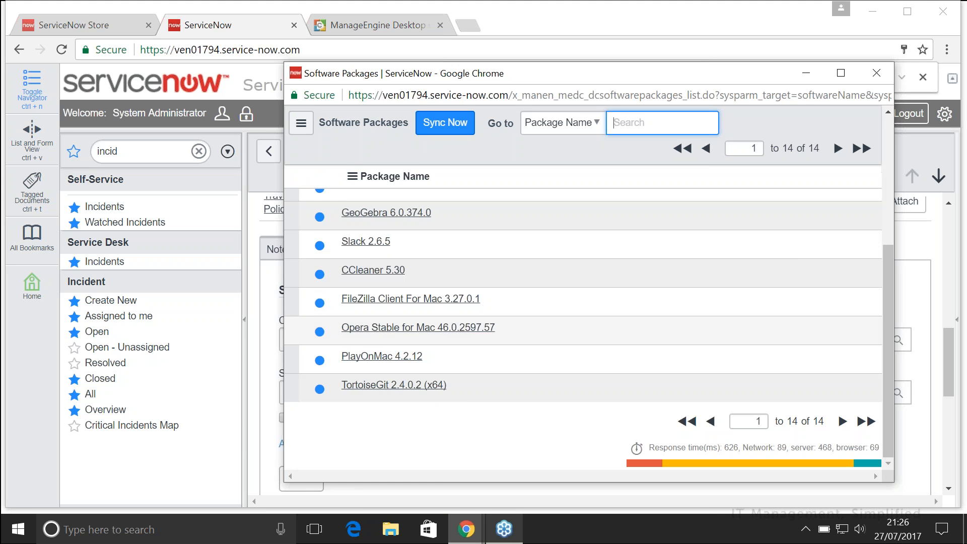
{"action": "scroll", "coordinate": [584, 327], "scroll_direction": "up", "scroll_amount": 4}
{"action": "scroll", "coordinate": [585, 328], "scroll_direction": "down", "scroll_amount": 3}
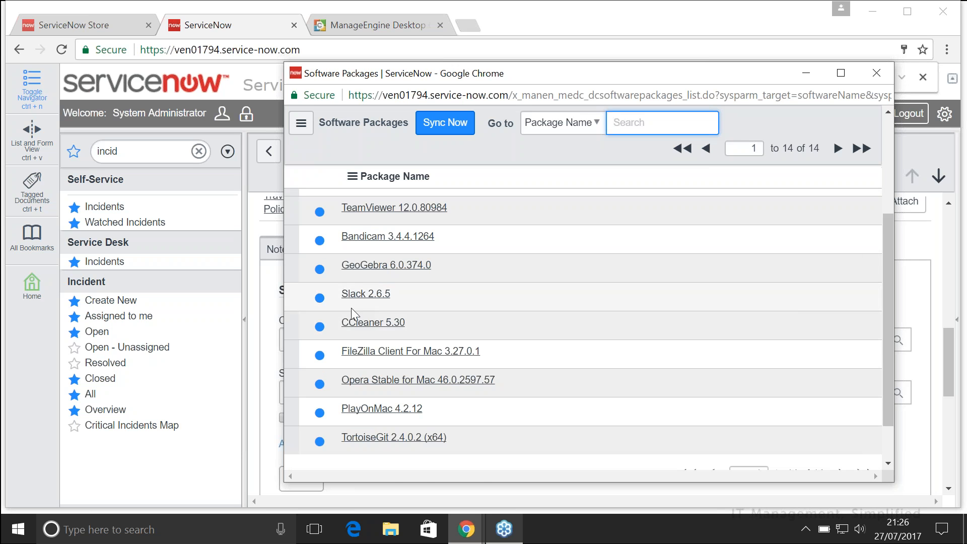
{"action": "left_click", "coordinate": [362, 322]}
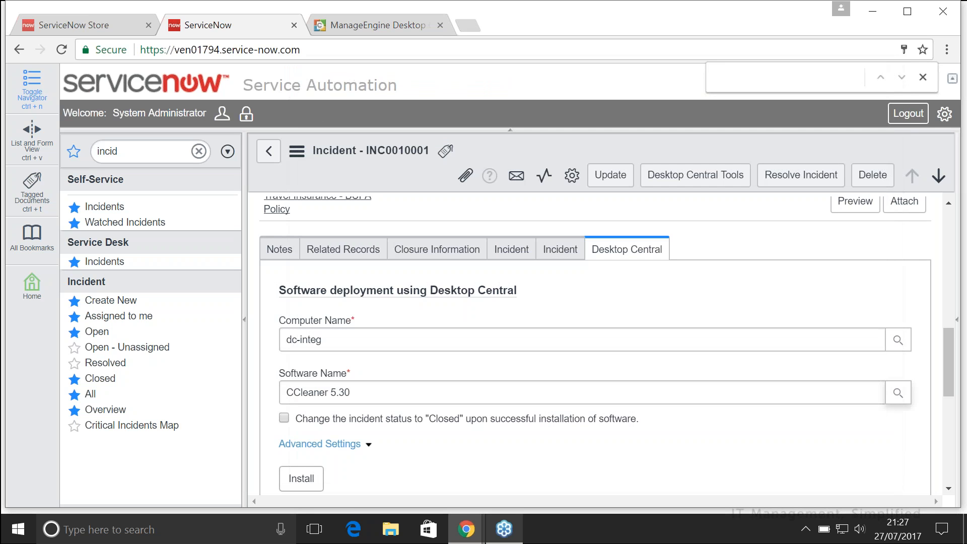
- Enable changing the incident status to "Closed" upon successful installation of the software in the deployment form
{"action": "scroll", "coordinate": [276, 397], "scroll_direction": "down", "scroll_amount": 1}
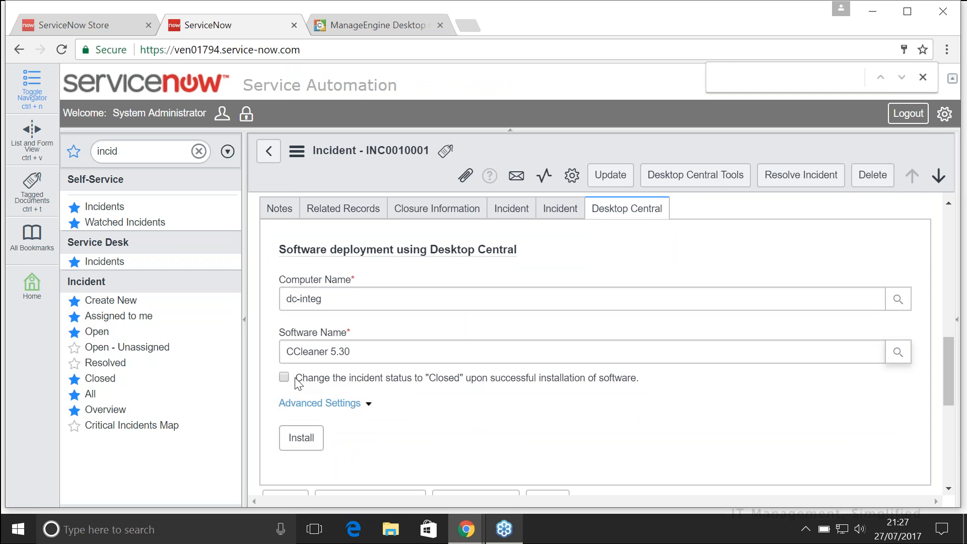
{"action": "left_click_drag", "start_coordinate": [296, 379], "coordinate": [652, 376]}
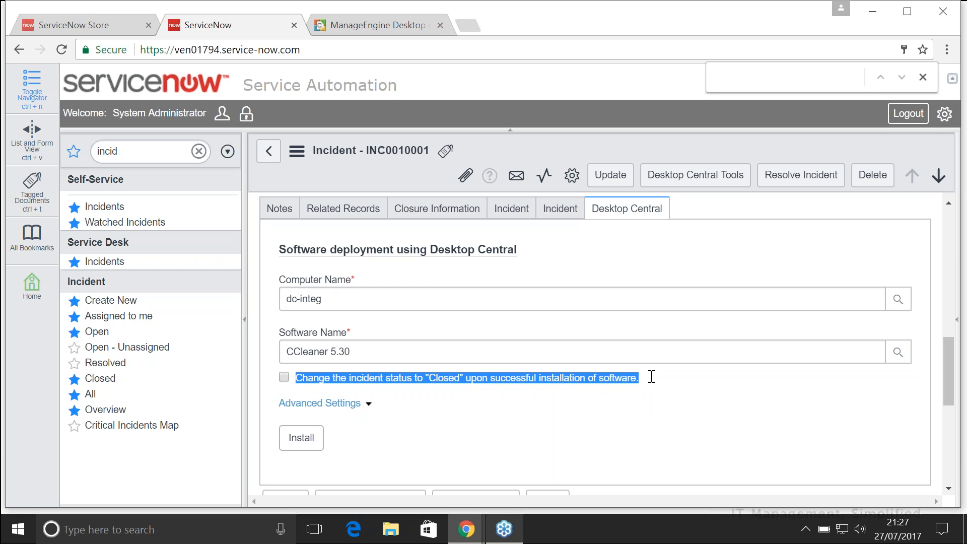
{"action": "left_click", "coordinate": [651, 377]}
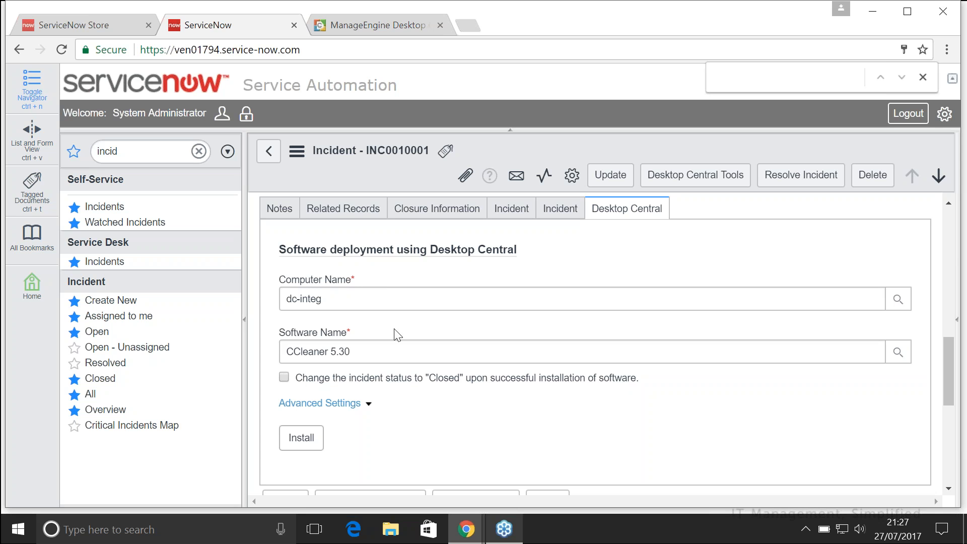
{"action": "scroll", "coordinate": [397, 349], "scroll_direction": "down", "scroll_amount": 1}
{"action": "left_click", "coordinate": [284, 336]}
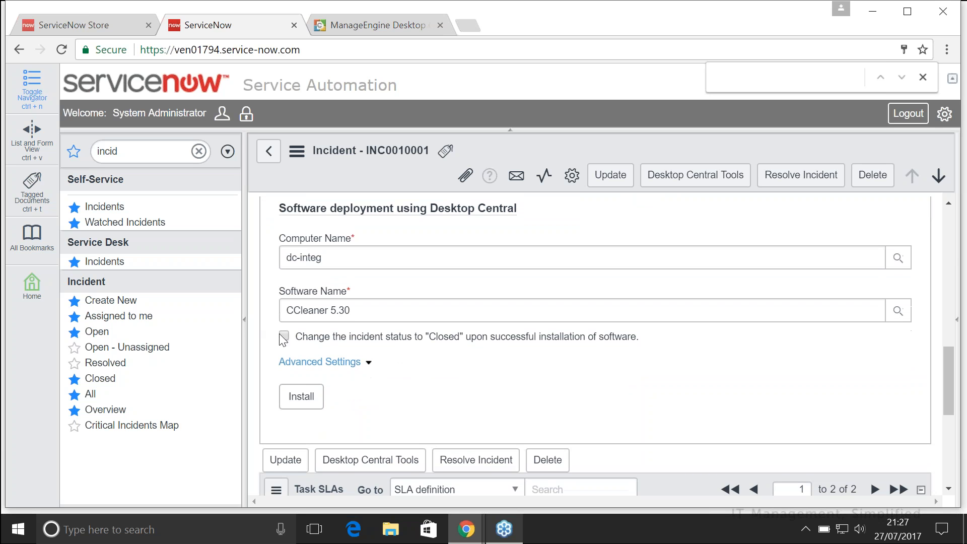
- Start the CCleaner 5.30 installation on dc-integ and show the incident's Desktop Central software deployment request
{"action": "scroll", "coordinate": [322, 418], "scroll_direction": "up", "scroll_amount": 5}
{"action": "scroll", "coordinate": [310, 432], "scroll_direction": "down", "scroll_amount": 10}
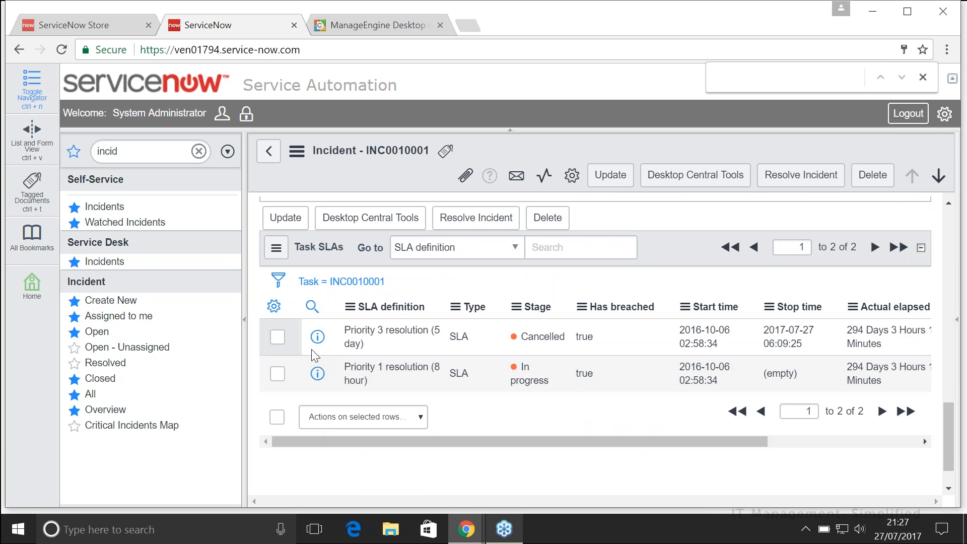
{"action": "scroll", "coordinate": [297, 295], "scroll_direction": "up", "scroll_amount": 3}
{"action": "left_click", "coordinate": [294, 283]}
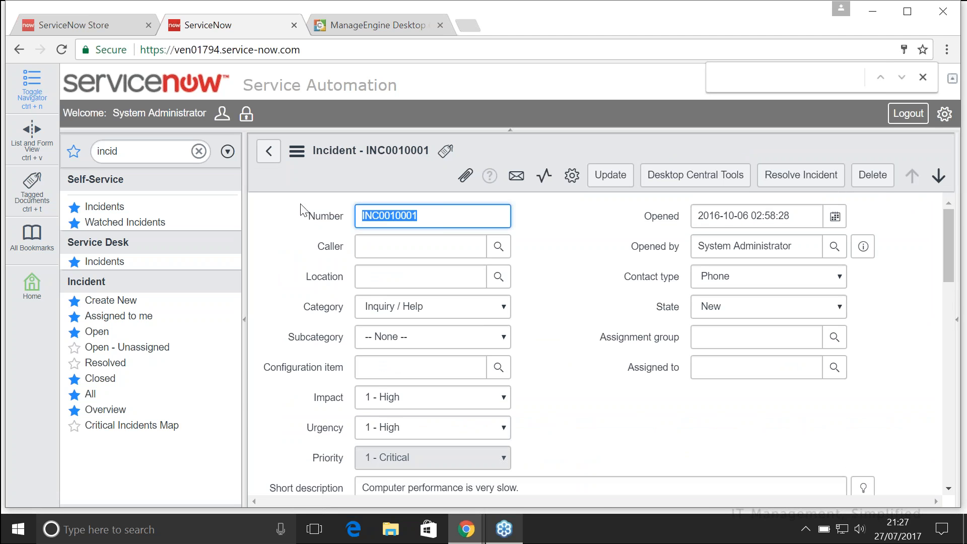
{"action": "scroll", "coordinate": [304, 209], "scroll_direction": "down", "scroll_amount": 1}
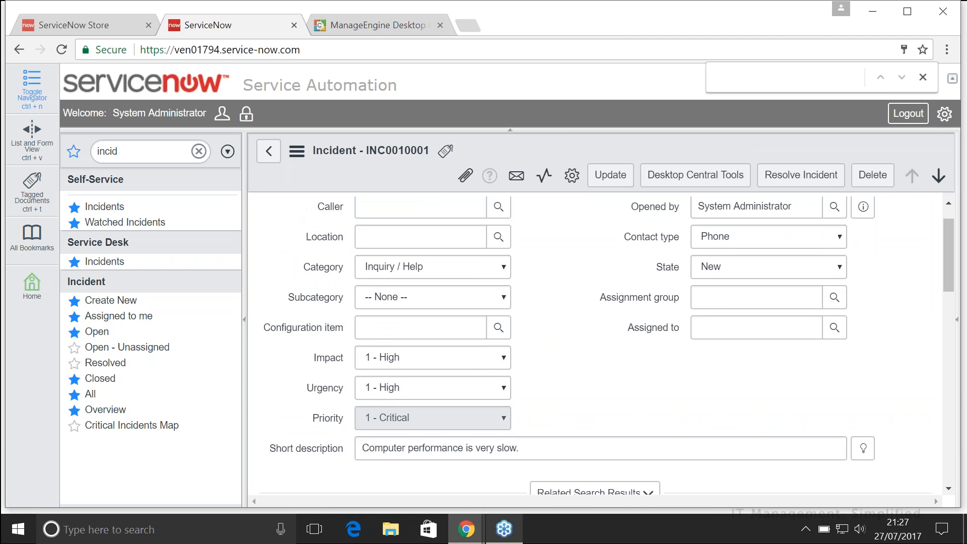
{"action": "scroll", "coordinate": [441, 470], "scroll_direction": "down", "scroll_amount": 8}
{"action": "scroll", "coordinate": [441, 469], "scroll_direction": "up", "scroll_amount": 2}
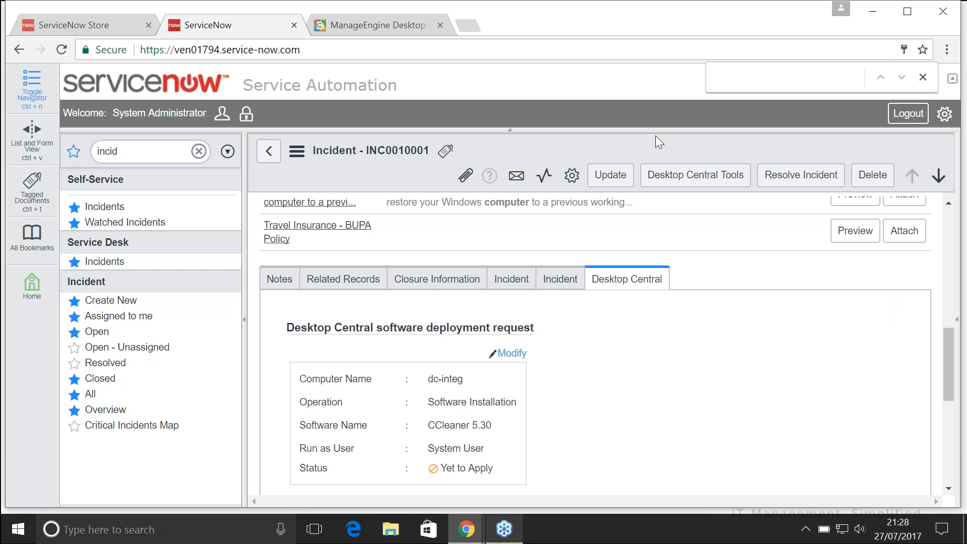
- Show the additional remote shutdown actions in the incident's Desktop Central Tools and close the dialog
{"action": "left_click", "coordinate": [676, 184]}
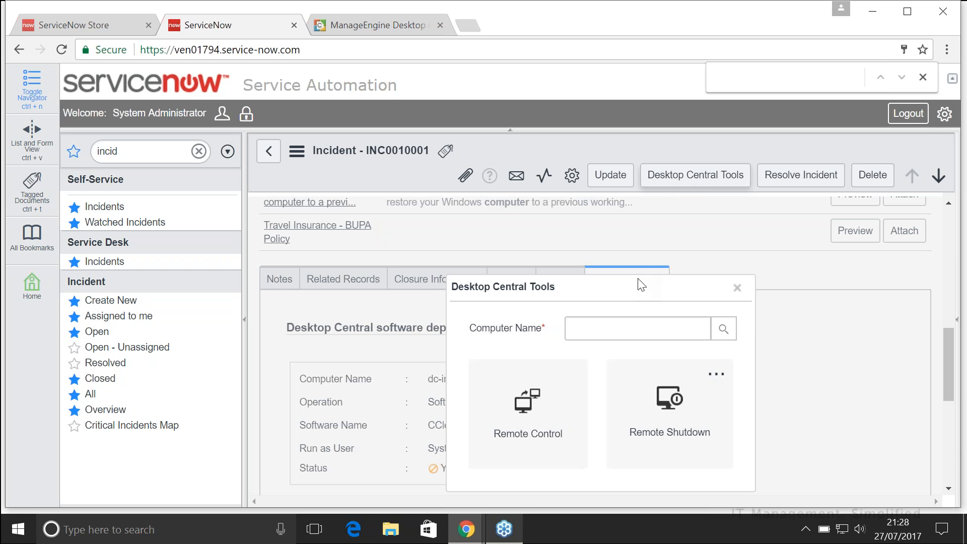
{"action": "left_click_drag", "start_coordinate": [644, 213], "coordinate": [691, 291]}
{"action": "left_click", "coordinate": [764, 383]}
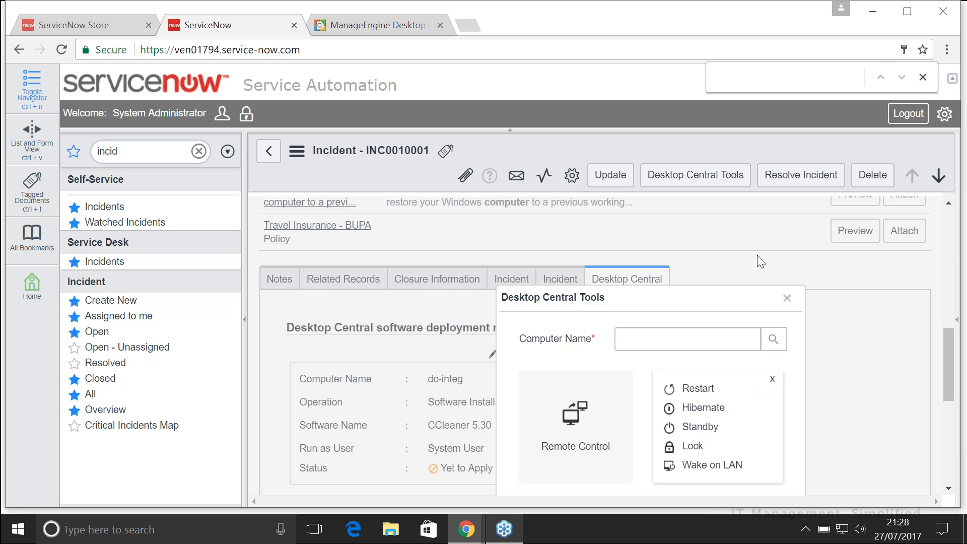
{"action": "left_click", "coordinate": [781, 289]}
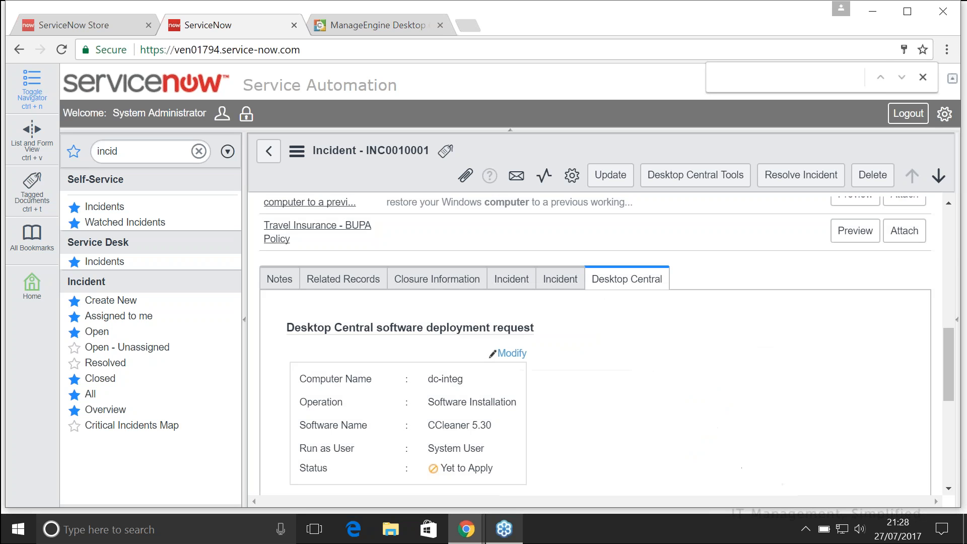
{"action": "scroll", "coordinate": [594, 342], "scroll_direction": "up", "scroll_amount": 10}
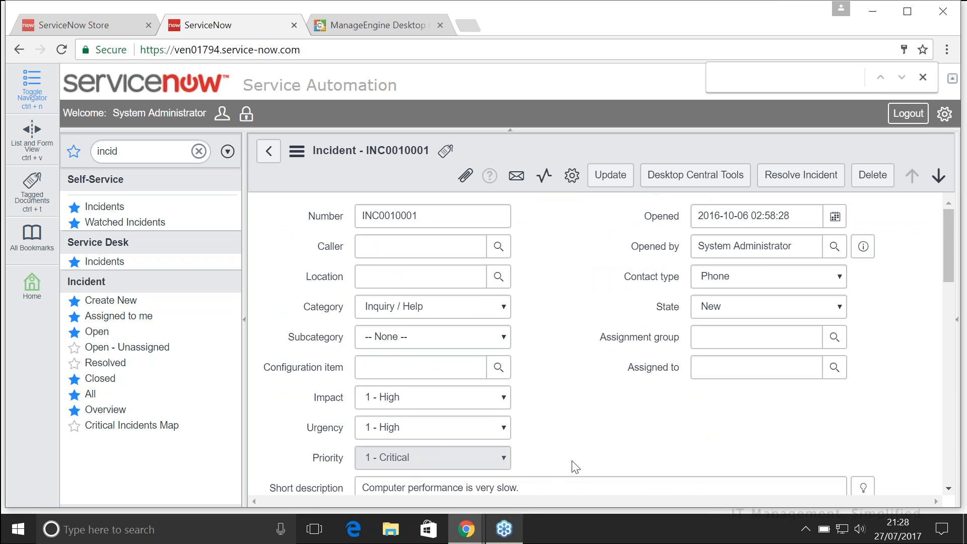
{"action": "scroll", "coordinate": [572, 460], "scroll_direction": "down", "scroll_amount": 5}
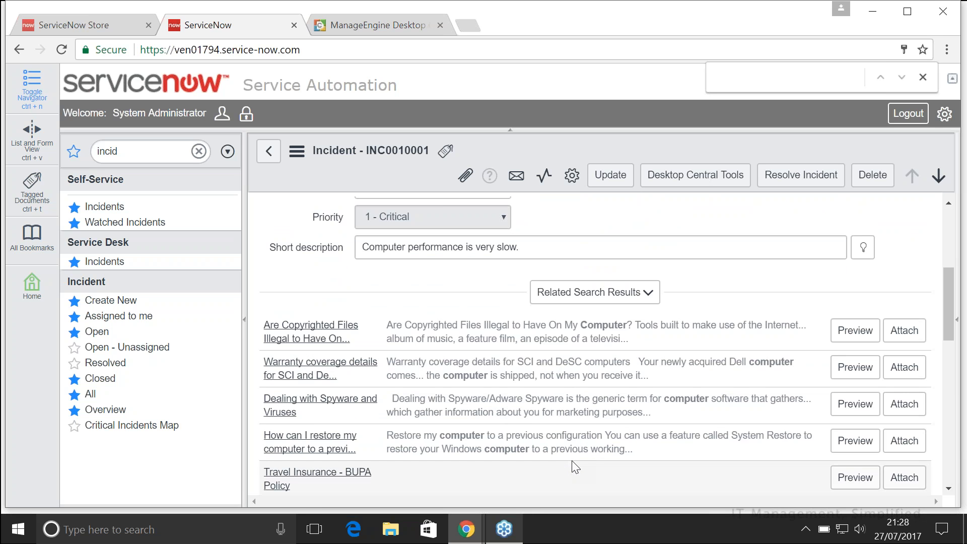
{"action": "scroll", "coordinate": [572, 460], "scroll_direction": "down", "scroll_amount": 10}
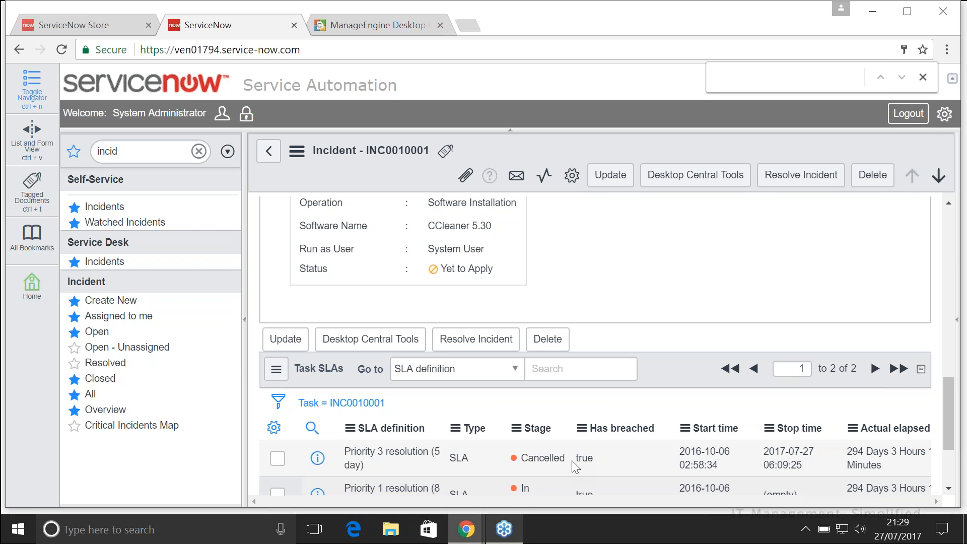
- Switch to the Zoho Show presentation and advance to the slide on the surprise inventory audit
{"action": "key", "text": "alt+Tab"}
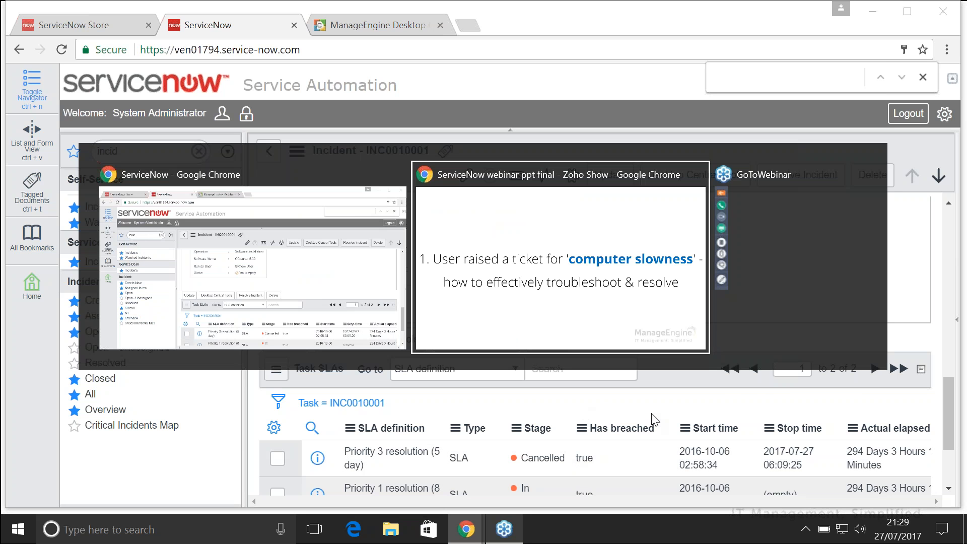
{"action": "key", "text": "Right"}
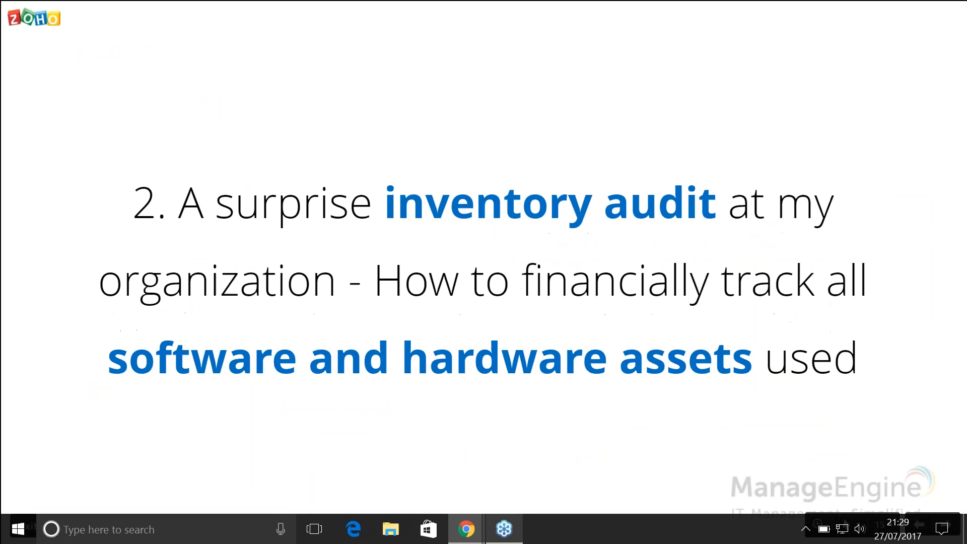
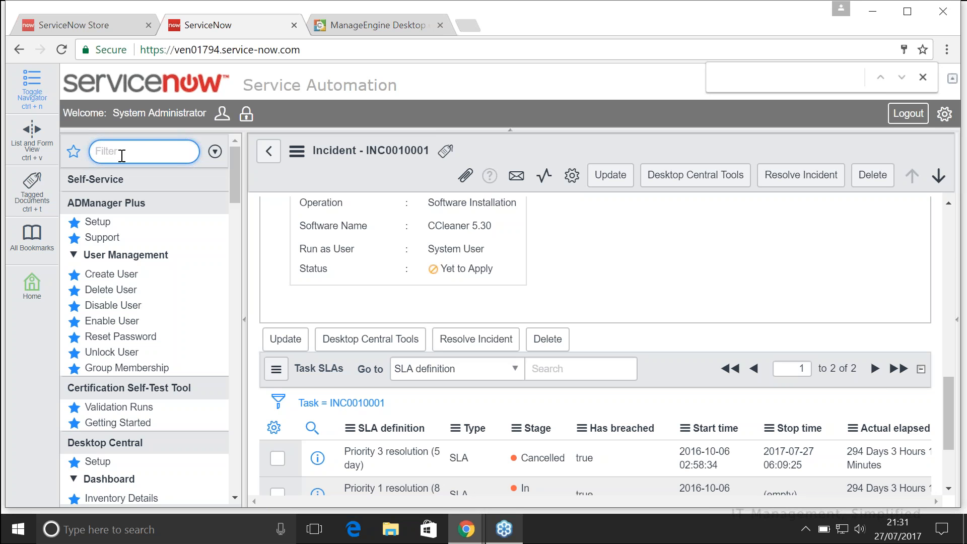
- Filter the ServiceNow navigator for "desktop" and open Desktop Central's Inventory Details dashboard
{"action": "type", "text": "desktop"}
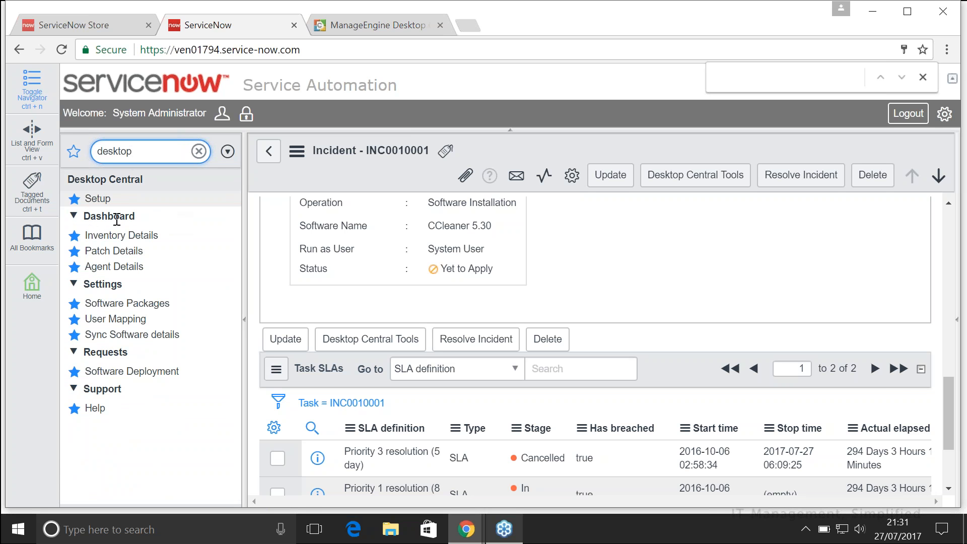
{"action": "left_click", "coordinate": [121, 235]}
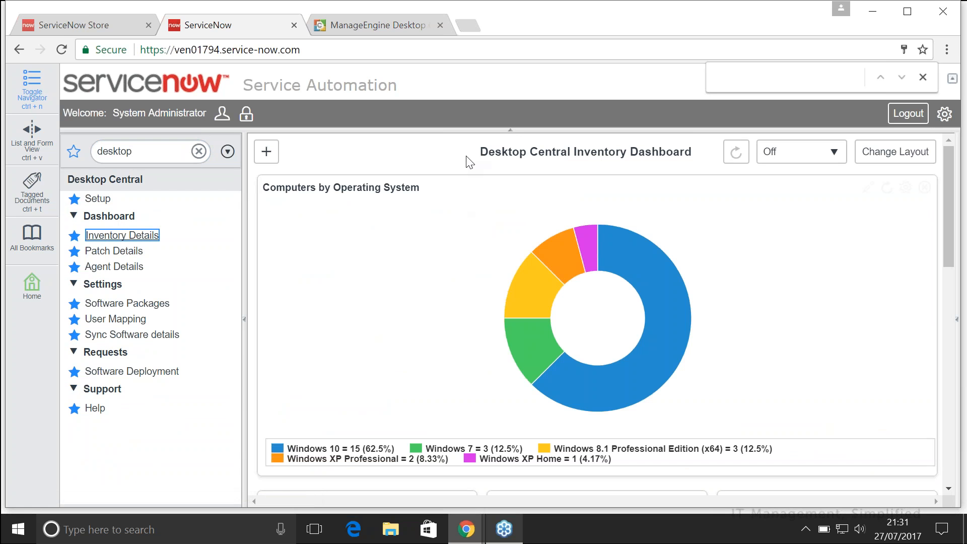
{"action": "left_click_drag", "start_coordinate": [481, 152], "coordinate": [700, 151]}
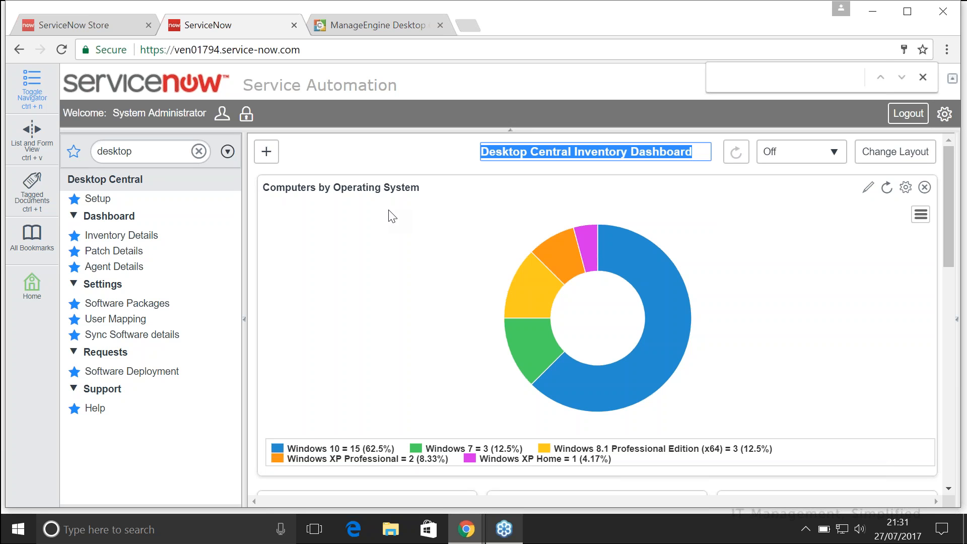
{"action": "left_click", "coordinate": [707, 151]}
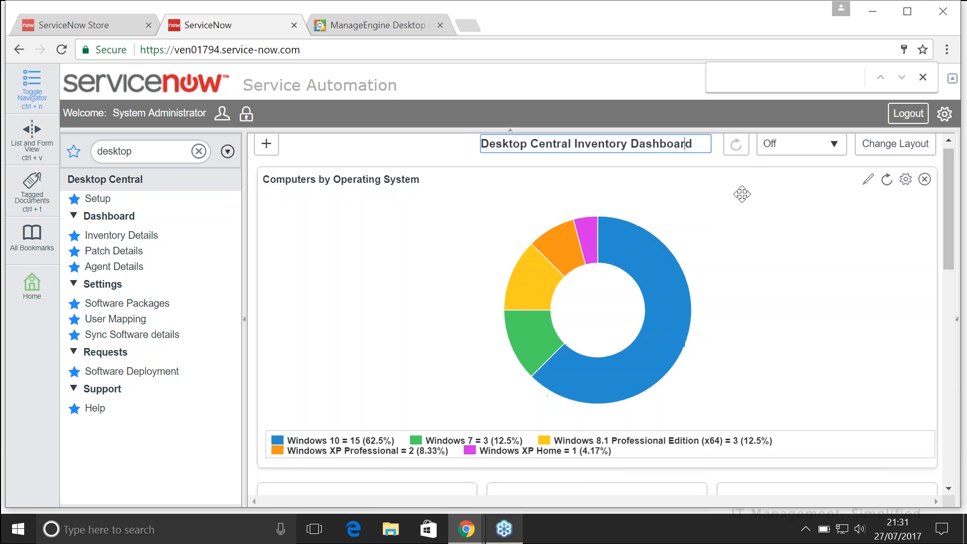
- Examine the inventory dashboard's operating system chart, the compliance, software and warranty summaries, prohibited software details and software metering summary
{"action": "scroll", "coordinate": [738, 194], "scroll_direction": "down", "scroll_amount": 2}
{"action": "scroll", "coordinate": [738, 194], "scroll_direction": "up", "scroll_amount": 1}
{"action": "scroll", "coordinate": [597, 315], "scroll_direction": "down", "scroll_amount": 1}
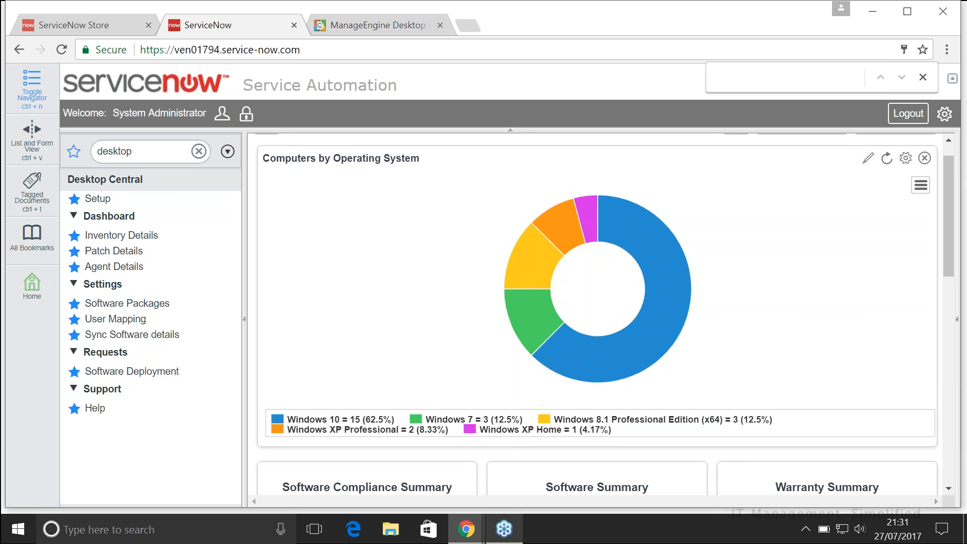
{"action": "mouse_move", "coordinate": [680, 244]}
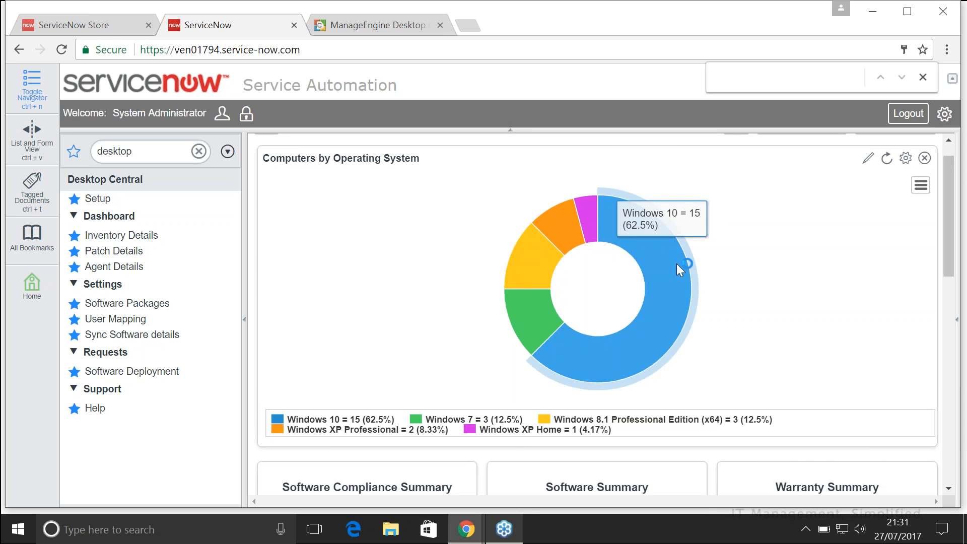
{"action": "scroll", "coordinate": [699, 331], "scroll_direction": "down", "scroll_amount": 1}
{"action": "scroll", "coordinate": [700, 328], "scroll_direction": "down", "scroll_amount": 5}
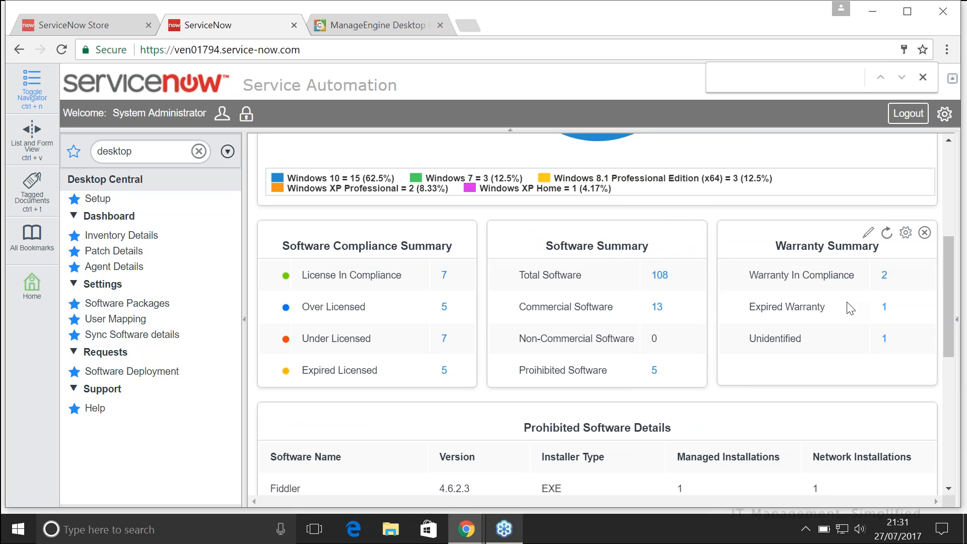
{"action": "scroll", "coordinate": [850, 309], "scroll_direction": "down", "scroll_amount": 7}
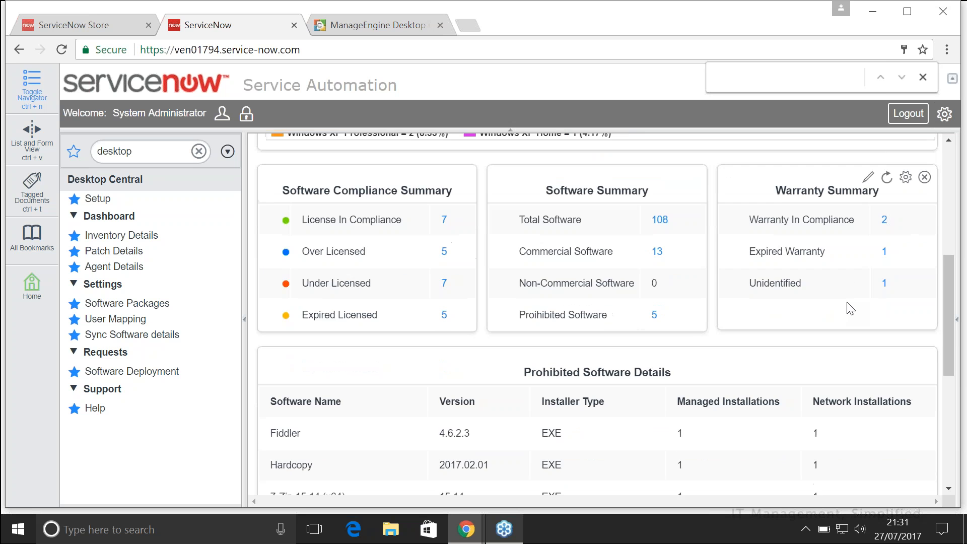
{"action": "scroll", "coordinate": [850, 308], "scroll_direction": "up", "scroll_amount": 5}
{"action": "scroll", "coordinate": [850, 308], "scroll_direction": "down", "scroll_amount": 3}
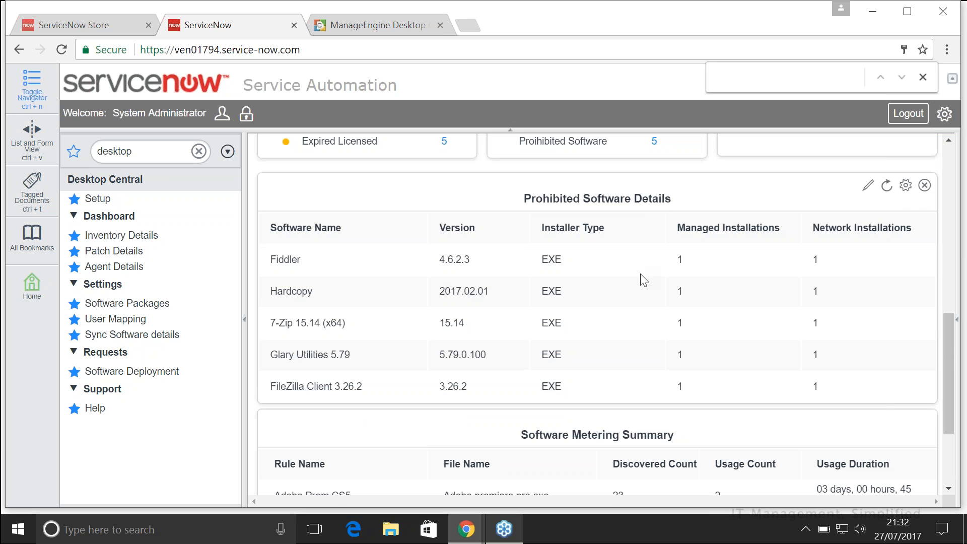
{"action": "scroll", "coordinate": [643, 280], "scroll_direction": "down", "scroll_amount": 3}
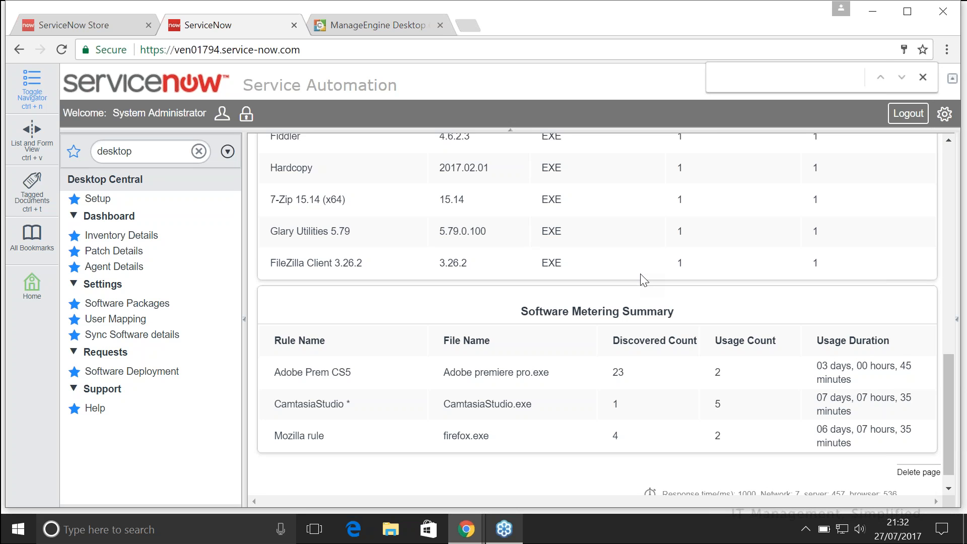
{"action": "scroll", "coordinate": [640, 280], "scroll_direction": "up", "scroll_amount": 15}
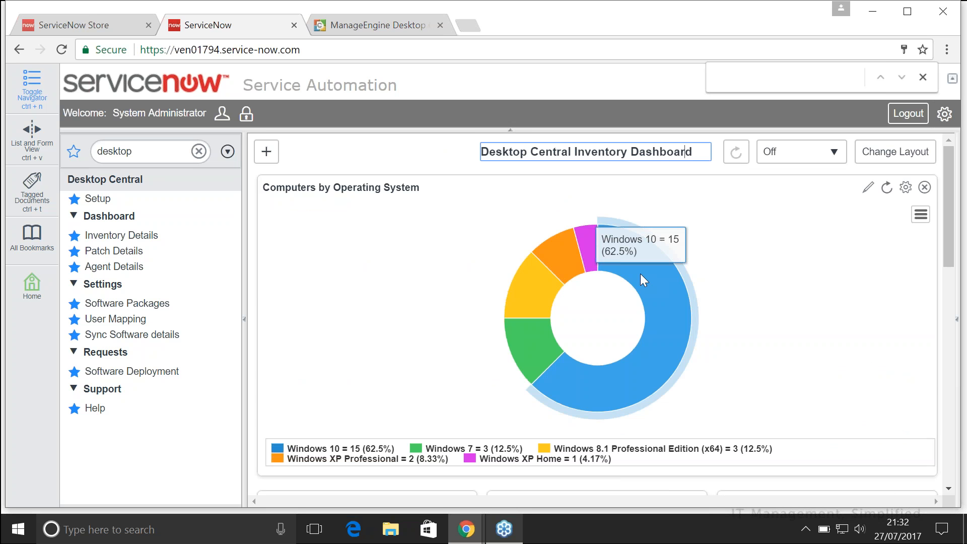
- Go over the inventory dashboard again, comparing the summary cards with the prohibited software and software metering tables
{"action": "scroll", "coordinate": [712, 347], "scroll_direction": "down", "scroll_amount": 5}
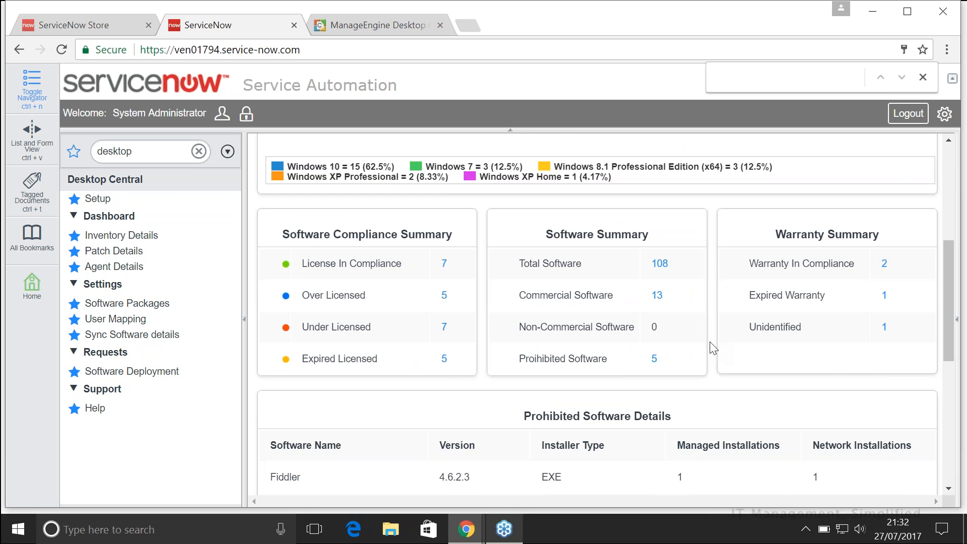
{"action": "scroll", "coordinate": [712, 348], "scroll_direction": "up", "scroll_amount": 5}
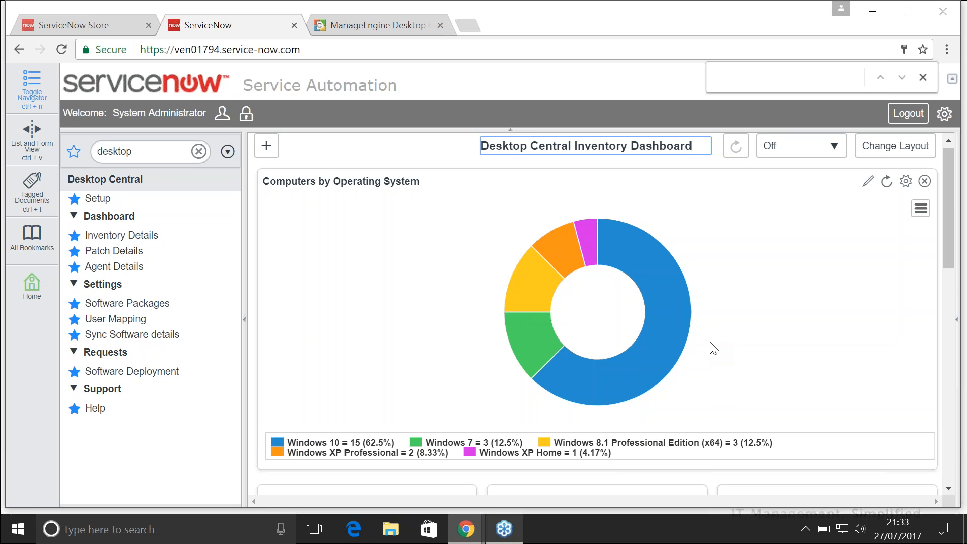
{"action": "scroll", "coordinate": [713, 347], "scroll_direction": "down", "scroll_amount": 2}
{"action": "scroll", "coordinate": [713, 347], "scroll_direction": "up", "scroll_amount": 3}
{"action": "scroll", "coordinate": [713, 347], "scroll_direction": "down", "scroll_amount": 2}
{"action": "scroll", "coordinate": [713, 347], "scroll_direction": "down", "scroll_amount": 2}
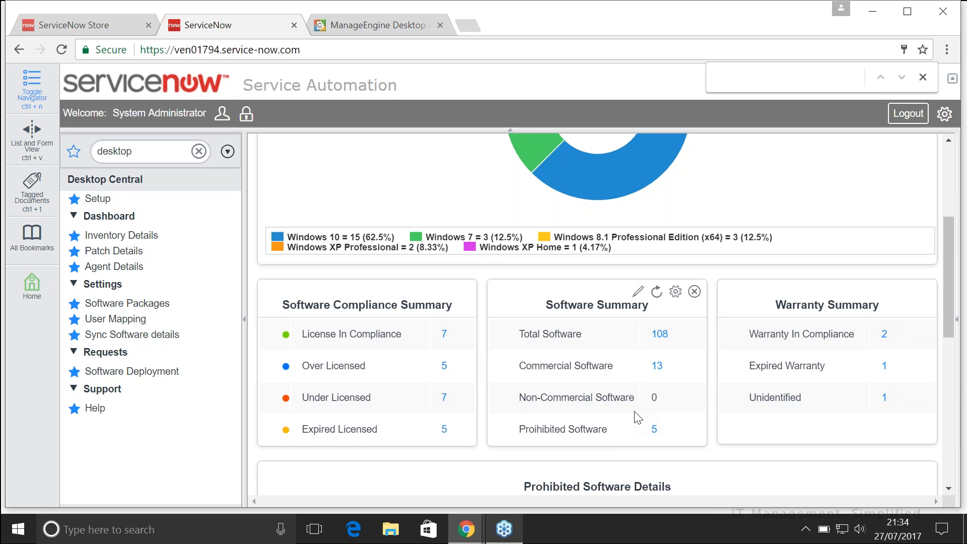
{"action": "scroll", "coordinate": [637, 417], "scroll_direction": "down", "scroll_amount": 10}
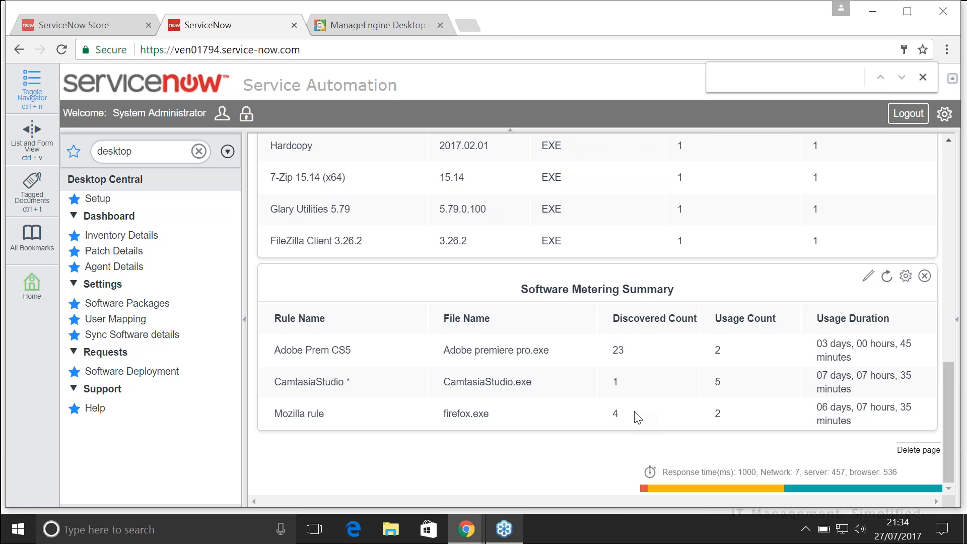
{"action": "scroll", "coordinate": [631, 336], "scroll_direction": "up", "scroll_amount": 3}
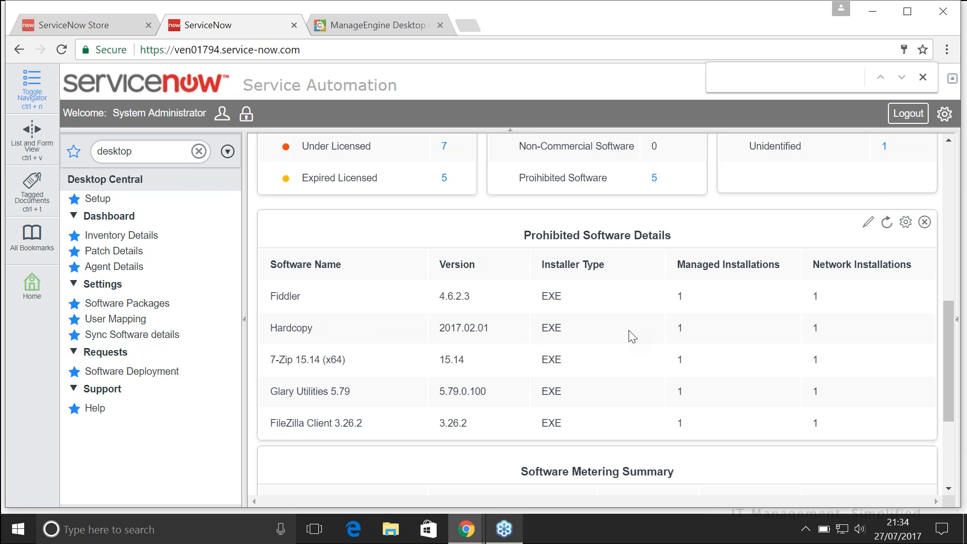
- Switch to the ManageEngine Desktop Central console and open its Inventory overview
{"action": "left_click", "coordinate": [339, 29]}
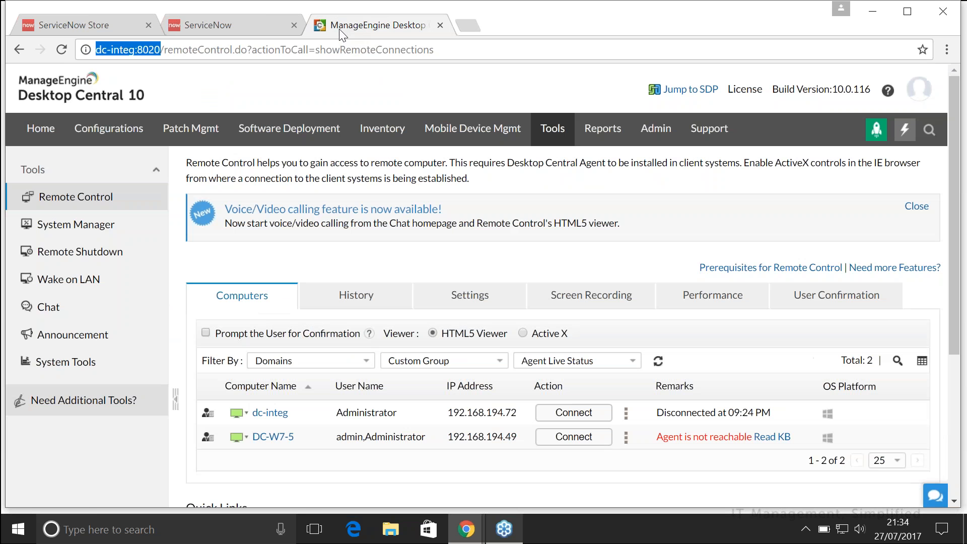
{"action": "left_click", "coordinate": [388, 141]}
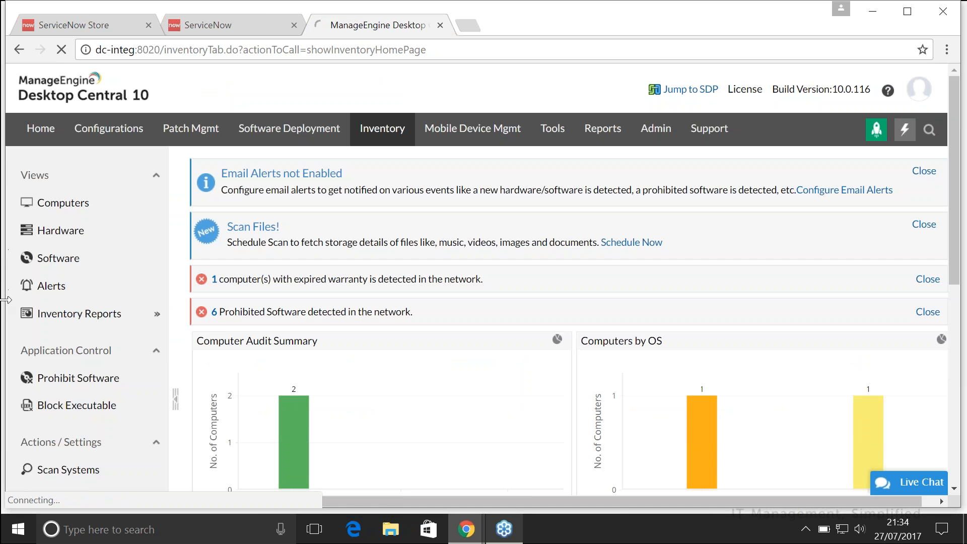
- Open the email alert configuration page from the Inventory module's actions and settings
{"action": "scroll", "coordinate": [21, 356], "scroll_direction": "down", "scroll_amount": 3}
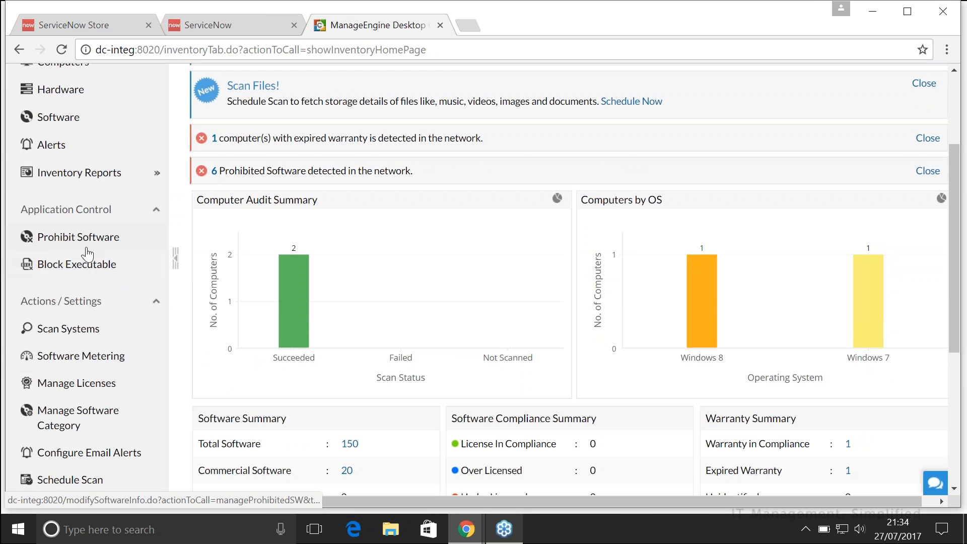
{"action": "scroll", "coordinate": [103, 255], "scroll_direction": "down", "scroll_amount": 1}
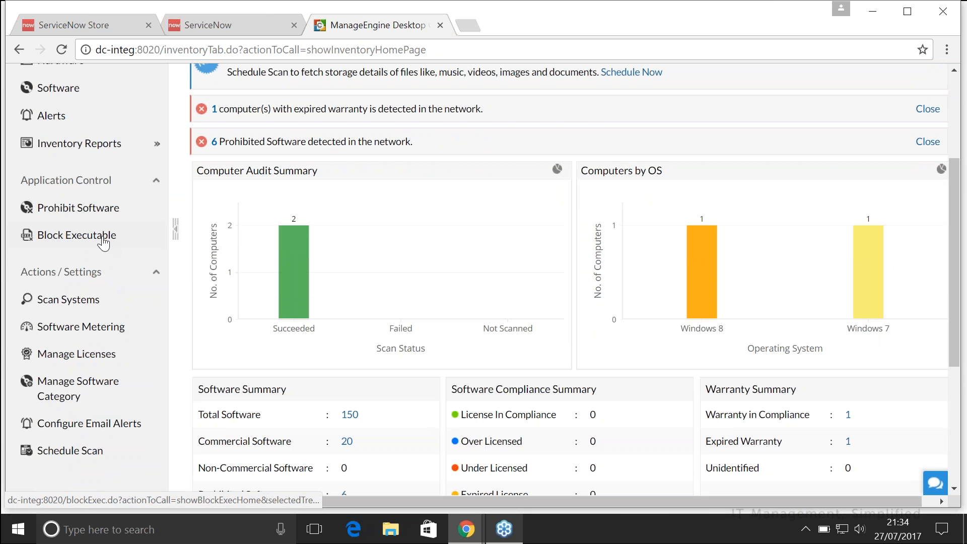
{"action": "scroll", "coordinate": [103, 243], "scroll_direction": "down", "scroll_amount": 1}
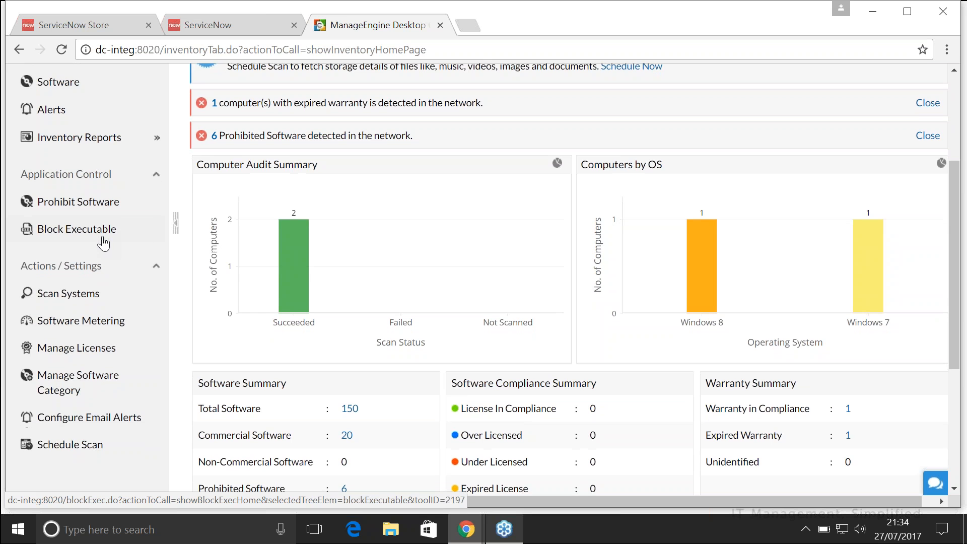
{"action": "scroll", "coordinate": [103, 243], "scroll_direction": "down", "scroll_amount": 1}
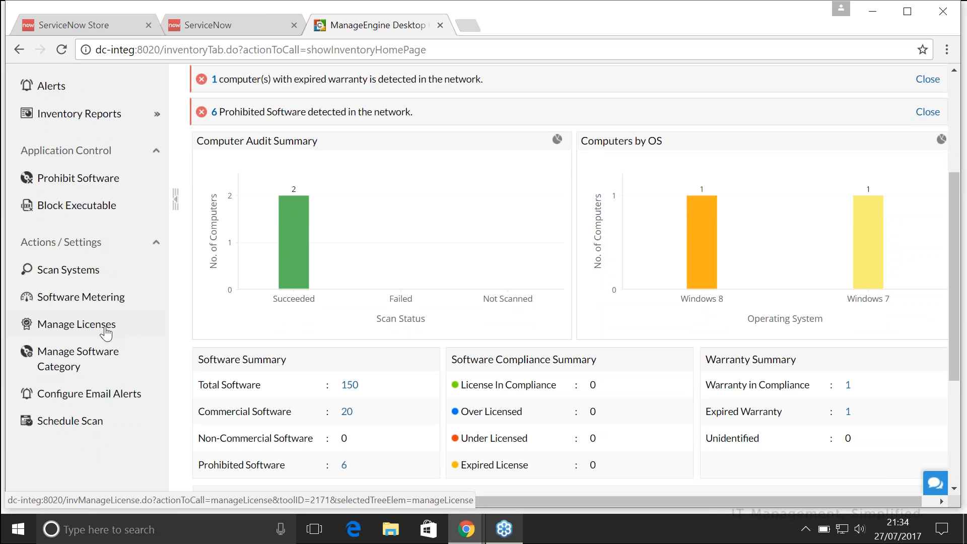
{"action": "left_click", "coordinate": [41, 393]}
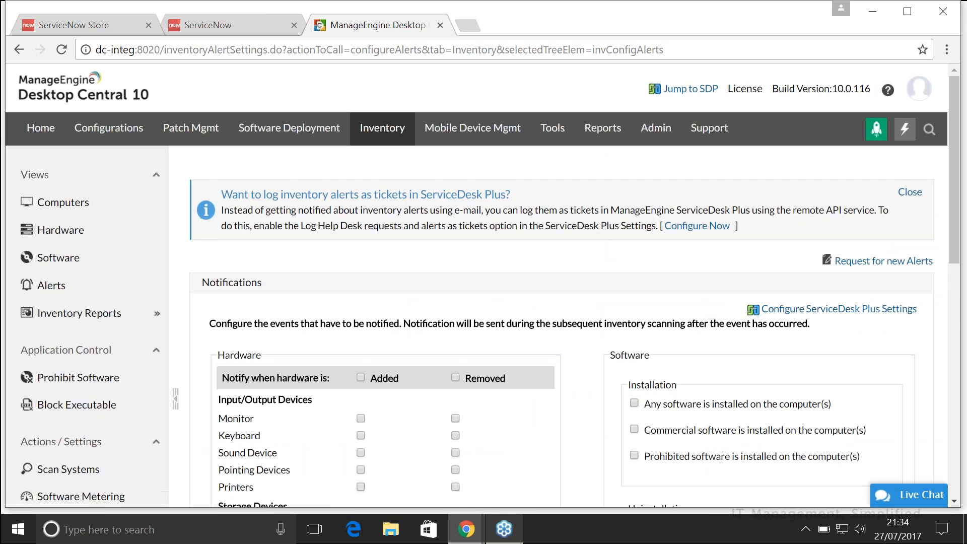
- Examine the notification options for added or removed hardware, software installation and uninstallation, license events, and the email recipients field
{"action": "scroll", "coordinate": [482, 286], "scroll_direction": "down", "scroll_amount": 3}
{"action": "scroll", "coordinate": [351, 268], "scroll_direction": "down", "scroll_amount": 3}
{"action": "scroll", "coordinate": [351, 268], "scroll_direction": "up", "scroll_amount": 1}
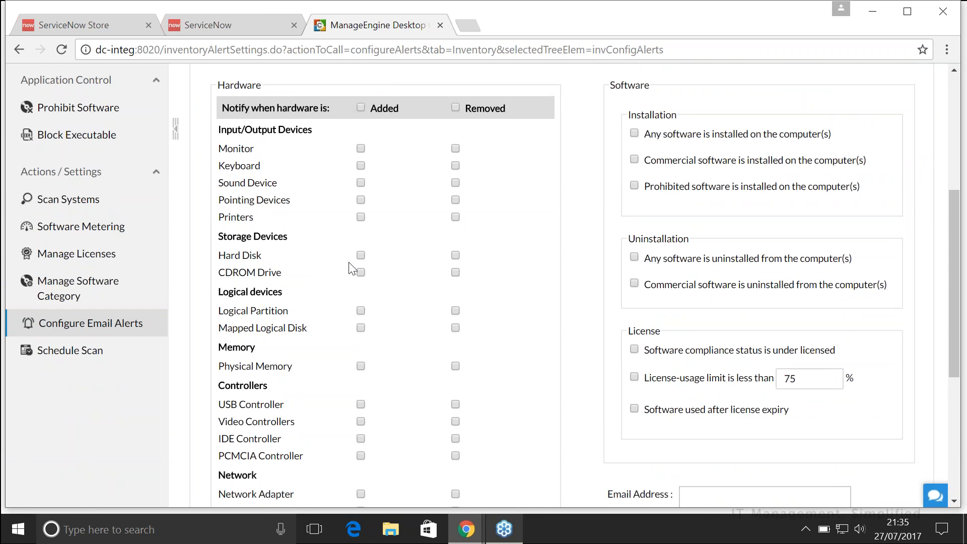
{"action": "scroll", "coordinate": [348, 362], "scroll_direction": "down", "scroll_amount": 2}
{"action": "scroll", "coordinate": [348, 362], "scroll_direction": "down", "scroll_amount": 2}
{"action": "scroll", "coordinate": [348, 363], "scroll_direction": "up", "scroll_amount": 1}
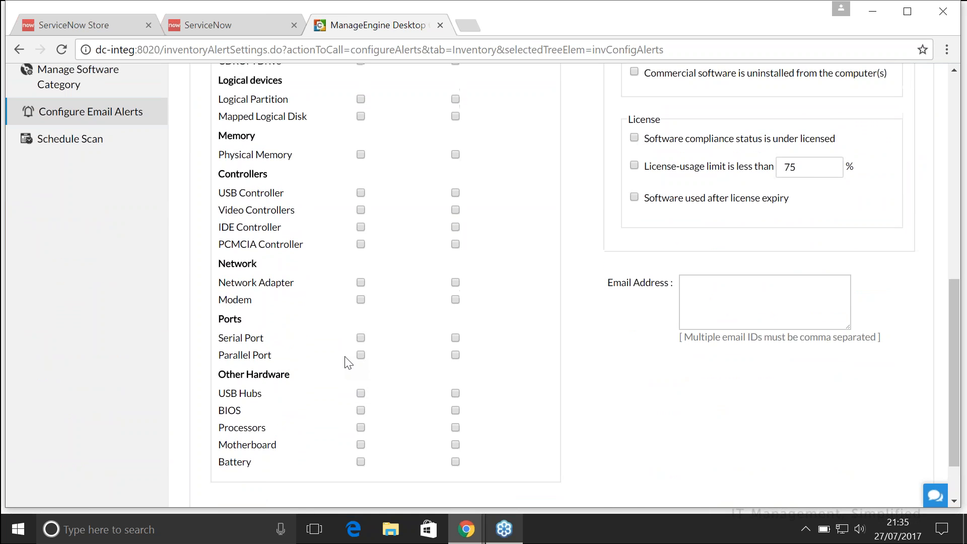
{"action": "scroll", "coordinate": [348, 362], "scroll_direction": "up", "scroll_amount": 10}
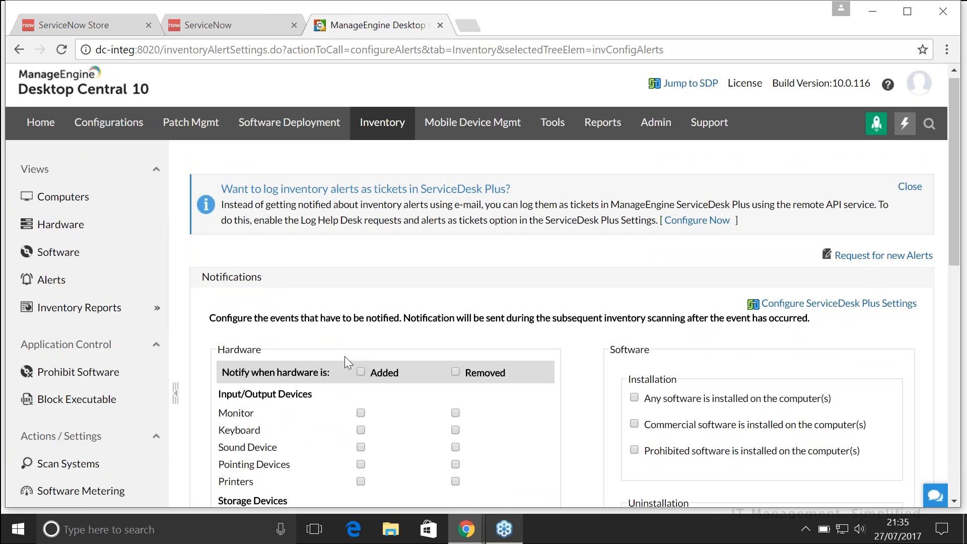
- Switch to the ServiceNow webinar presentation in Zoho Show, on the inventory audit slide
{"action": "key", "text": "alt+Tab"}
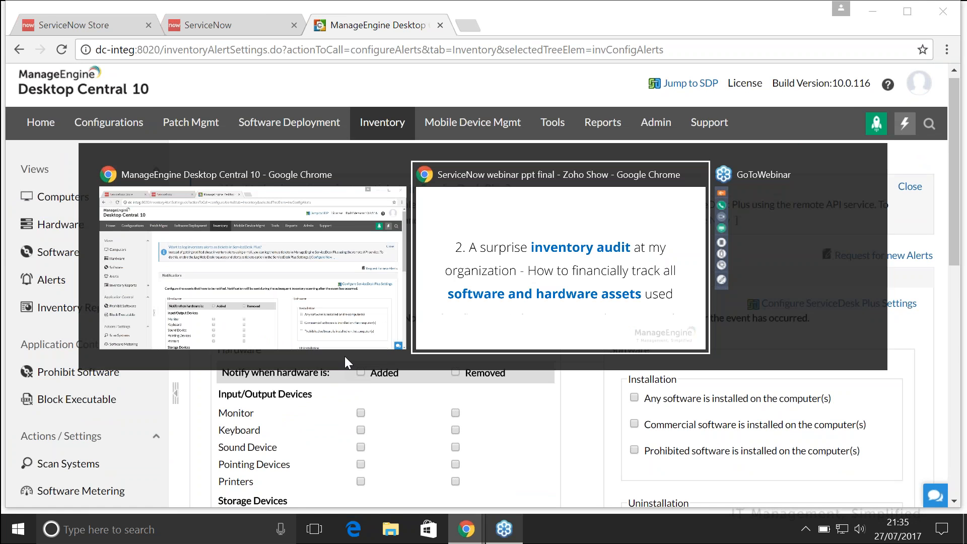
{"action": "left_click", "coordinate": [512, 269]}
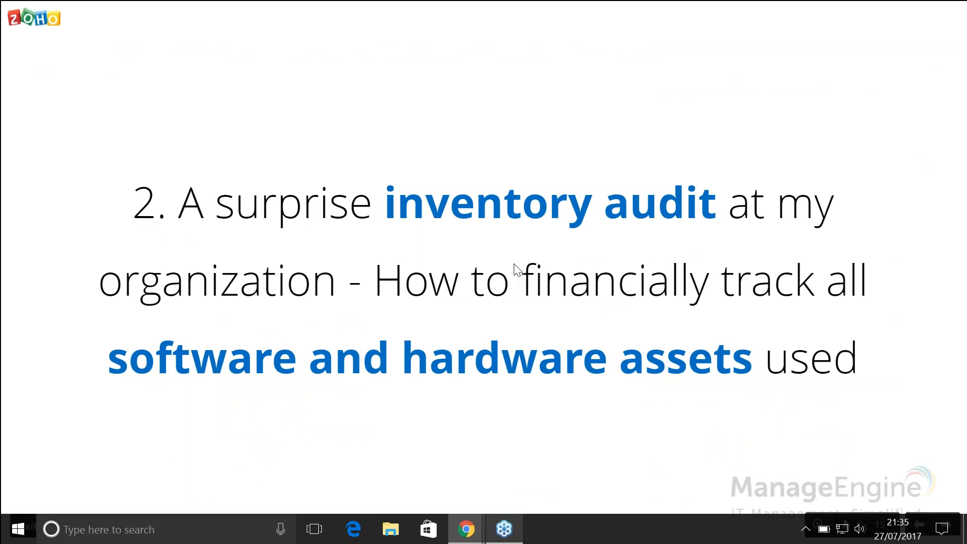